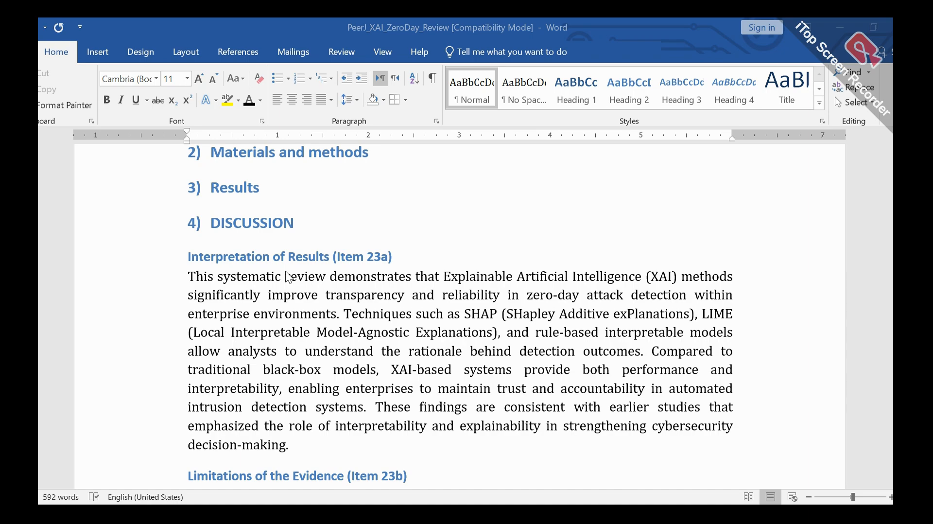
# Step: Review the manuscript's section outline and read the Discussion subsections for Items 23a to 23d
pyautogui.scroll(4, 288, 275)
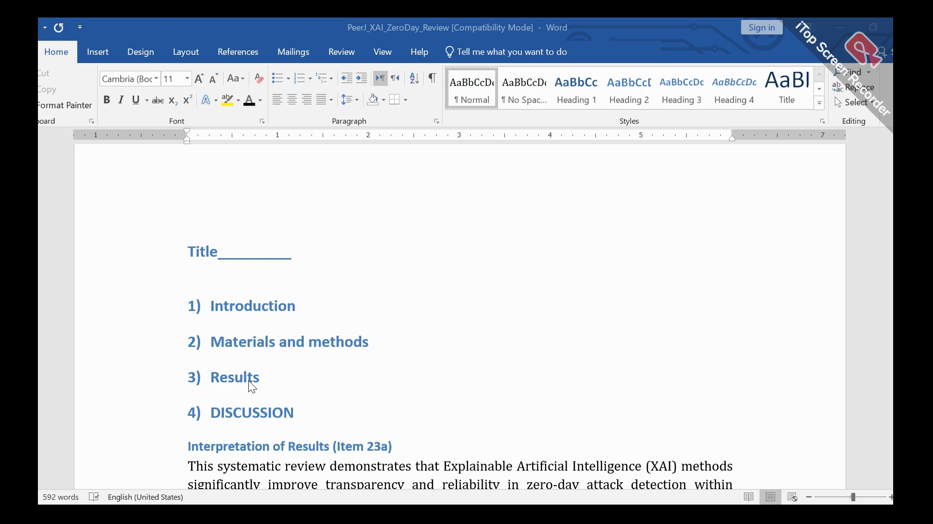
pyautogui.scroll(-5, 249, 381)
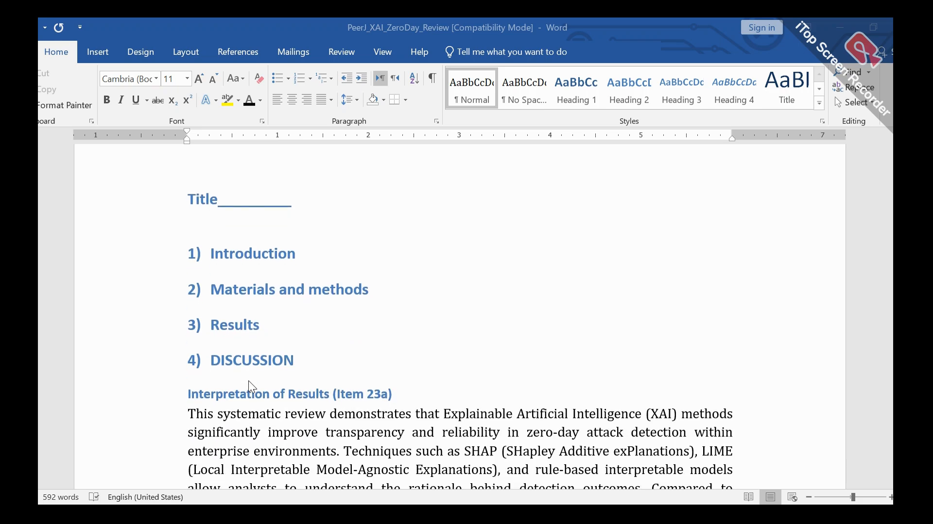
pyautogui.scroll(-2, 248, 380)
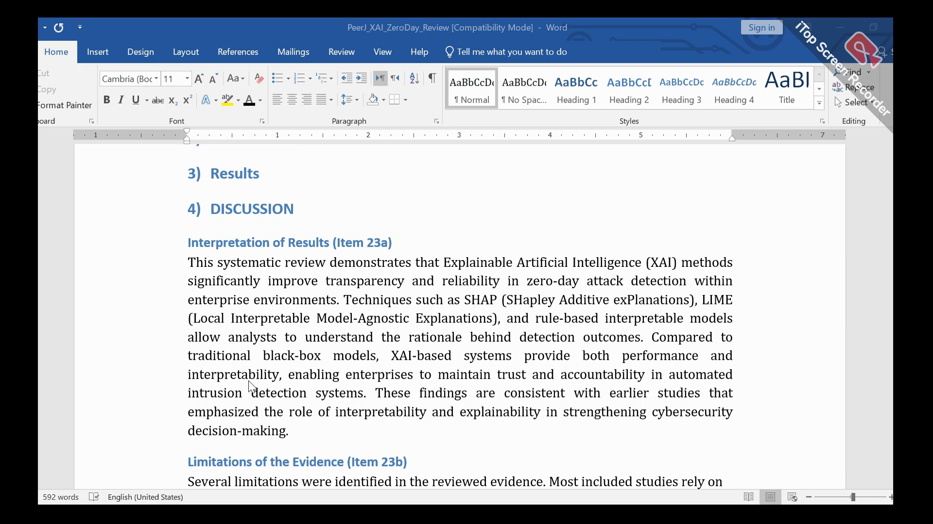
pyautogui.scroll(-2, 249, 380)
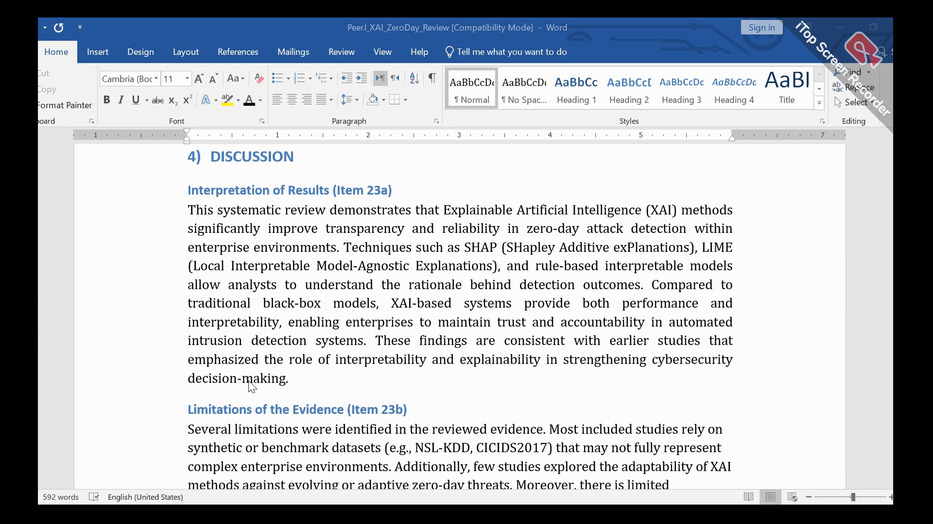
pyautogui.scroll(-5, 249, 380)
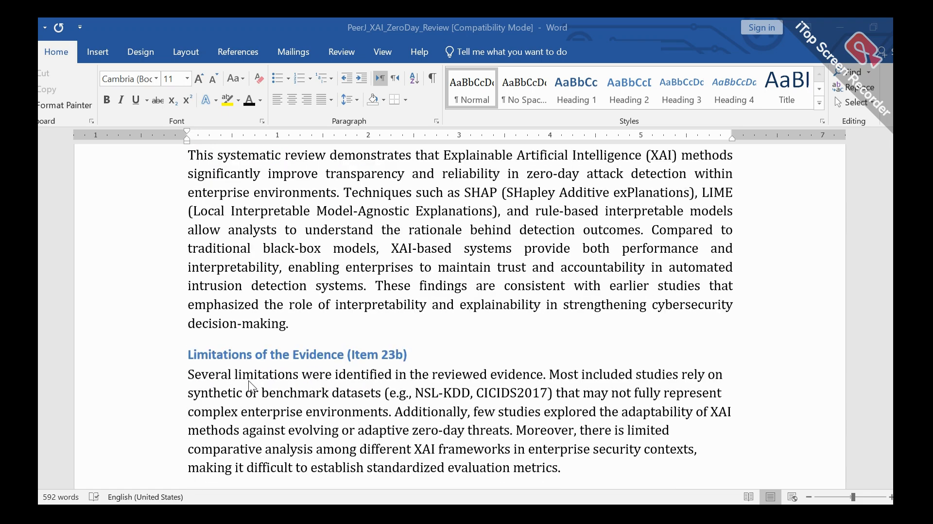
pyautogui.scroll(-1, 249, 381)
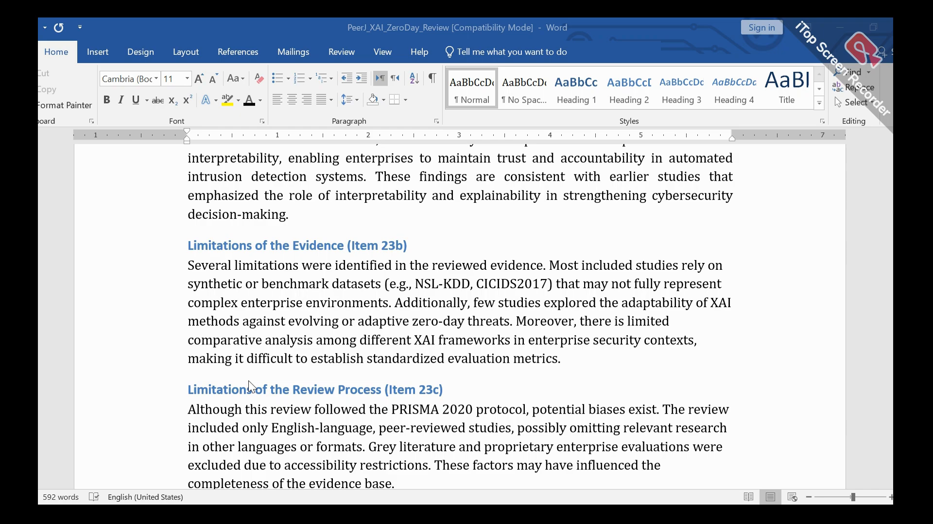
pyautogui.scroll(-7, 248, 380)
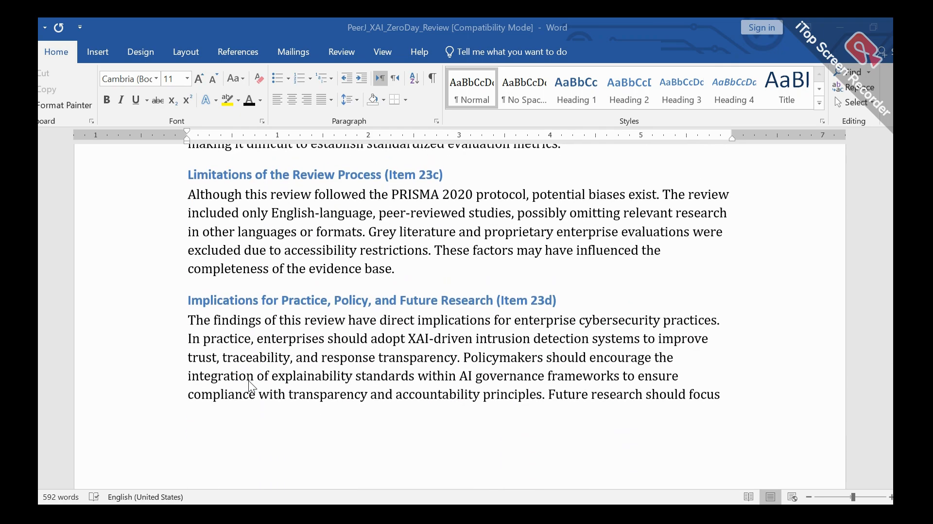
pyautogui.scroll(-1, 252, 387)
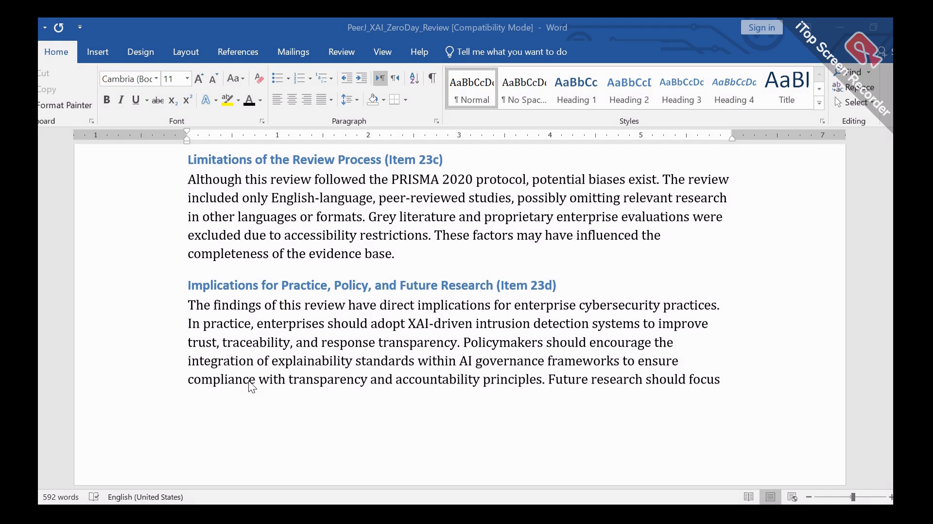
pyautogui.scroll(-13, 249, 381)
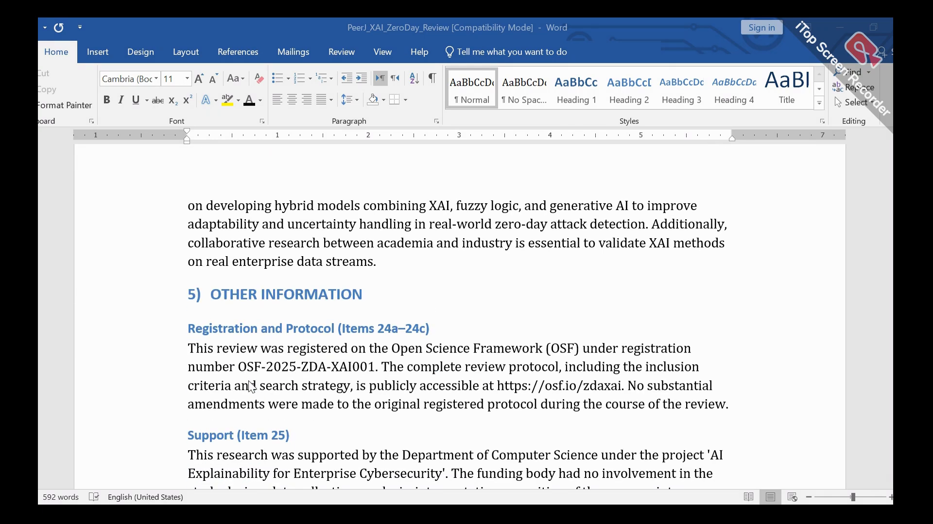
# Step: Read the Other Information subsections for Items 24a to 27 and the Conclusions paragraph
pyautogui.scroll(-1, 249, 385)
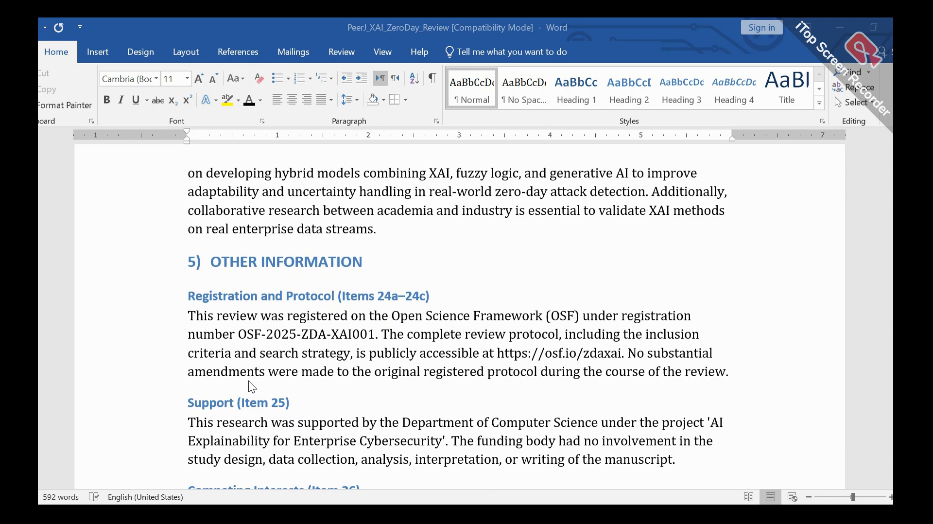
pyautogui.scroll(-2, 248, 381)
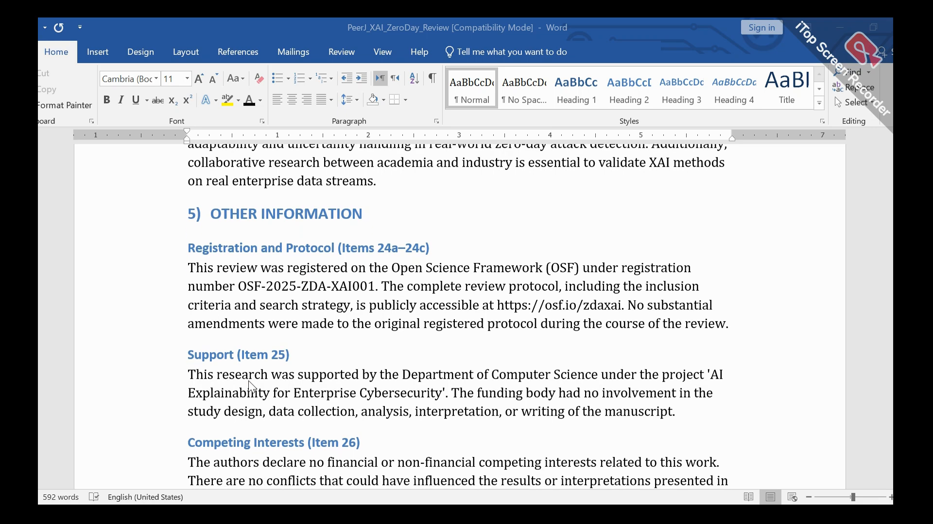
pyautogui.scroll(-1, 248, 385)
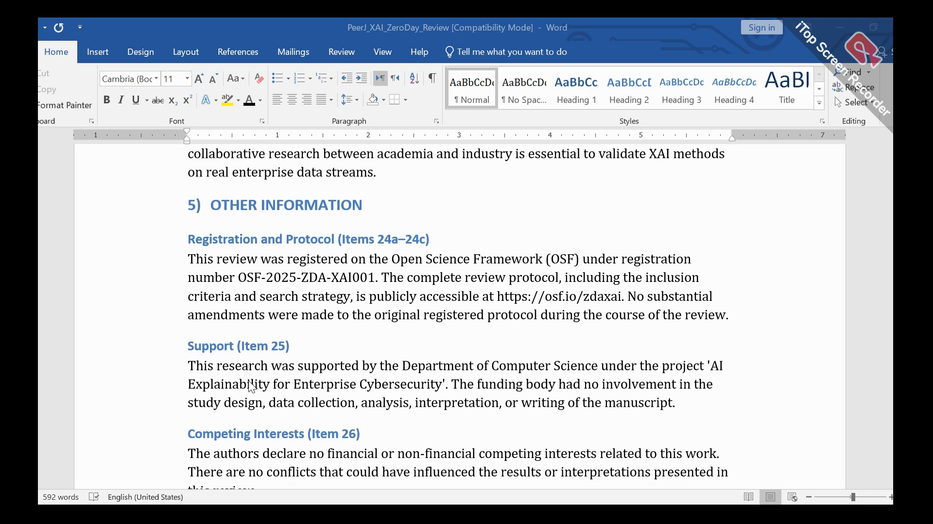
pyautogui.scroll(-4, 251, 387)
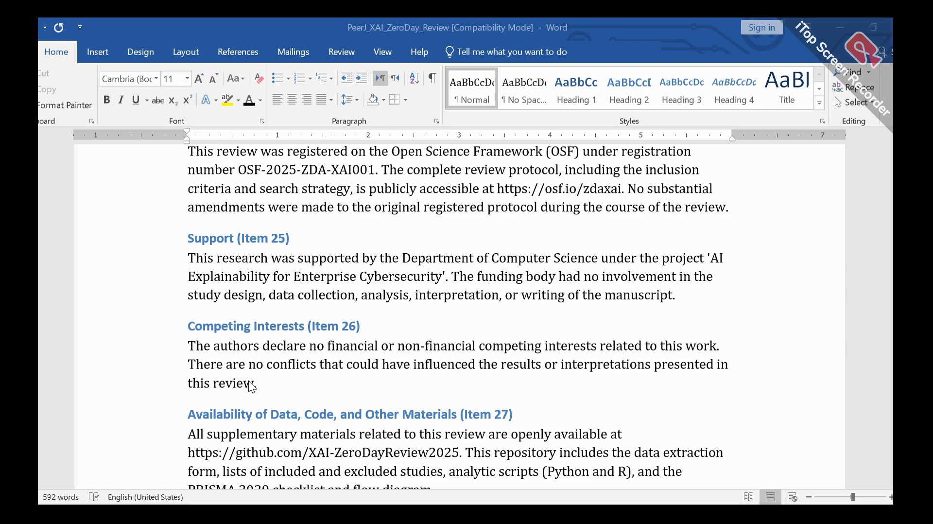
pyautogui.scroll(-3, 248, 381)
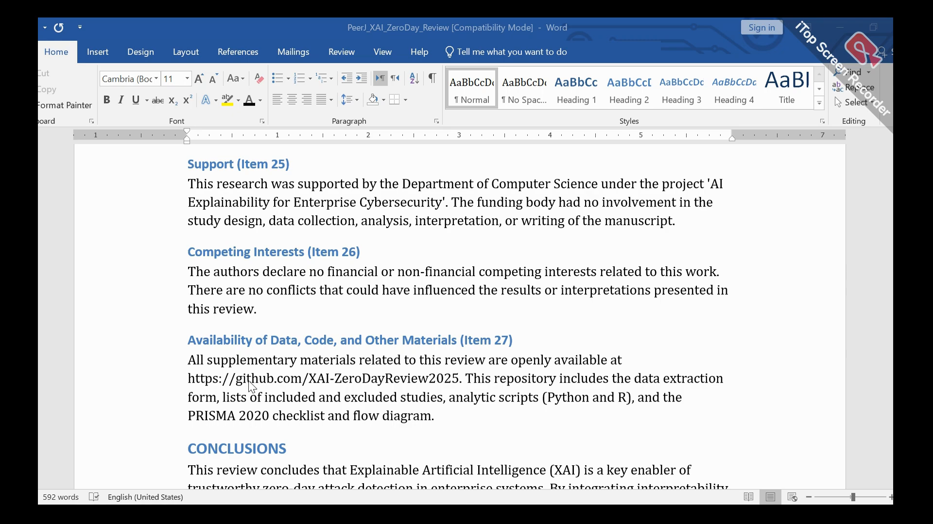
pyautogui.scroll(-1, 249, 380)
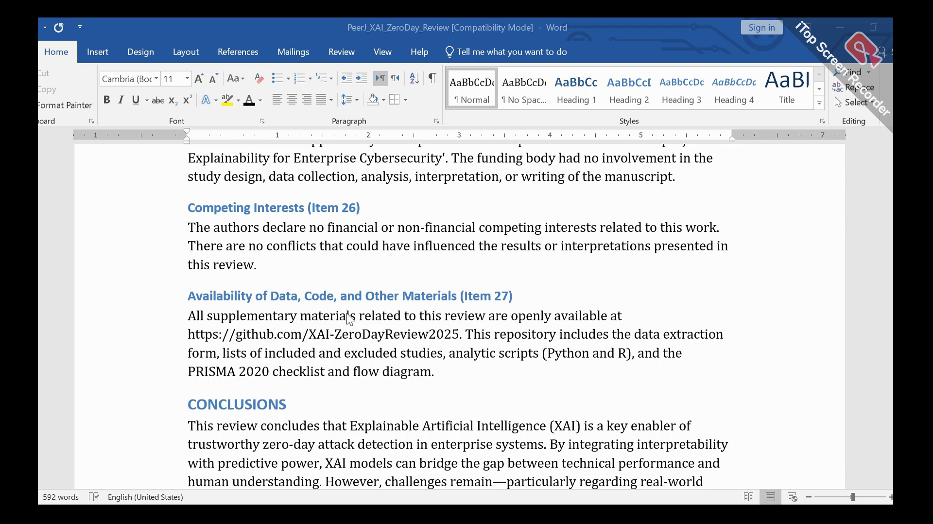
pyautogui.scroll(-1, 347, 342)
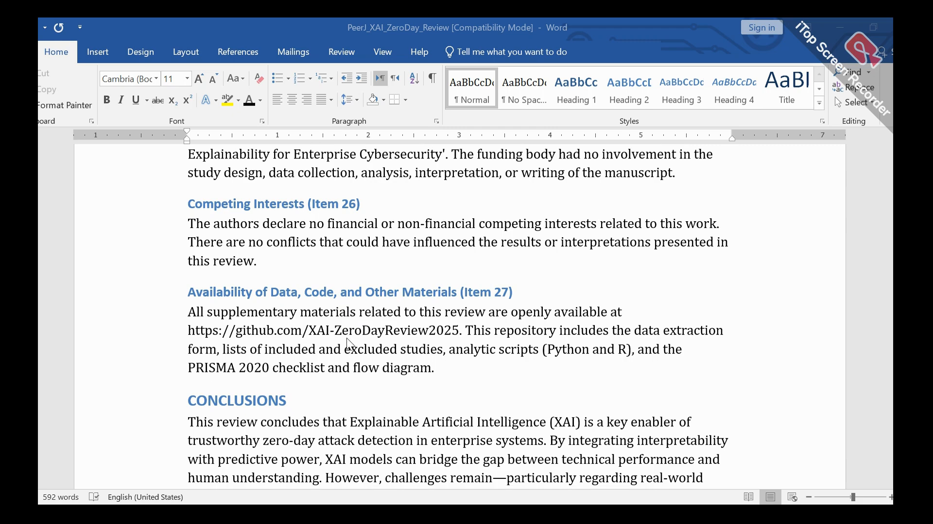
pyautogui.scroll(-3, 347, 339)
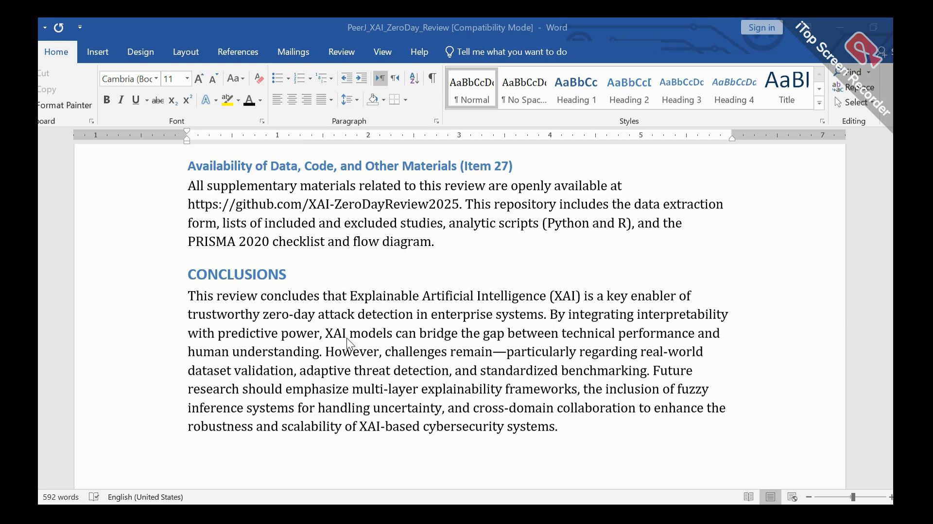
pyautogui.scroll(-1, 346, 337)
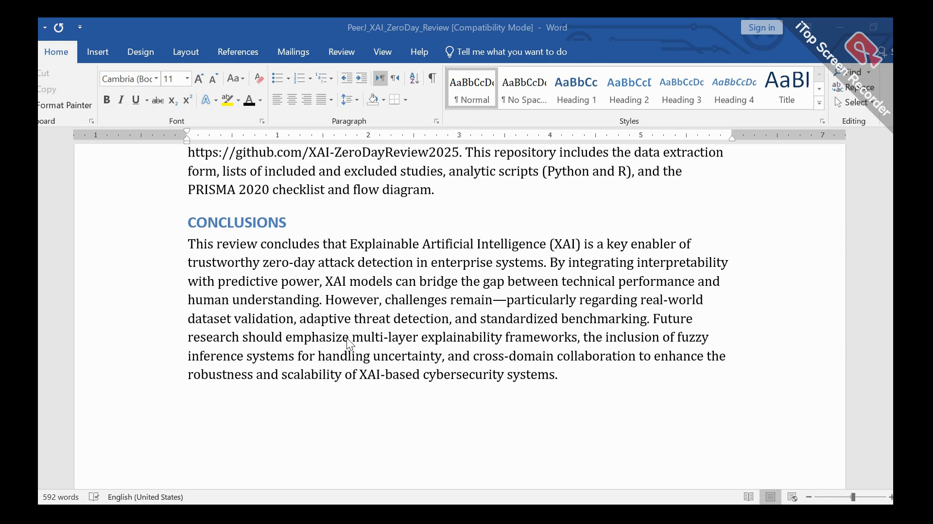
# Step: Format the DISCUSSION heading in the Times font at size 14
pyautogui.scroll(2, 345, 337)
pyautogui.scroll(1, 345, 337)
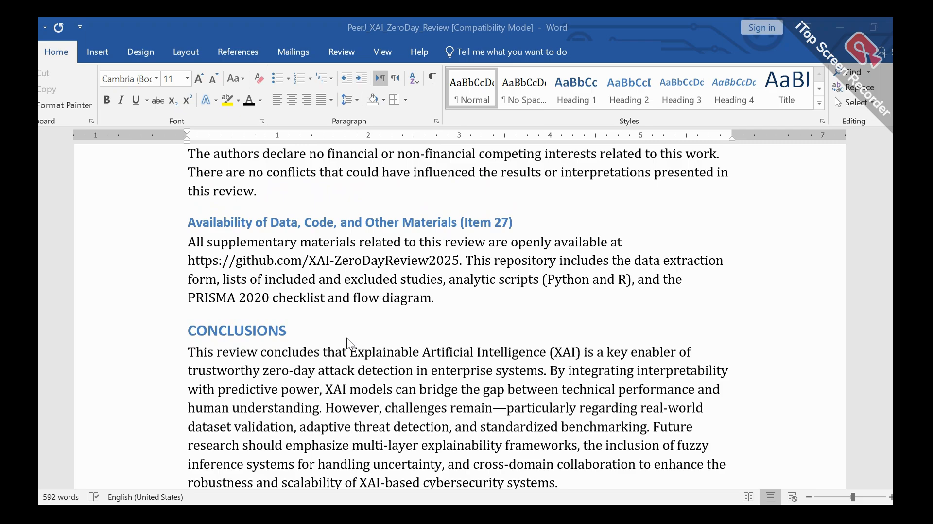
pyautogui.scroll(20, 346, 337)
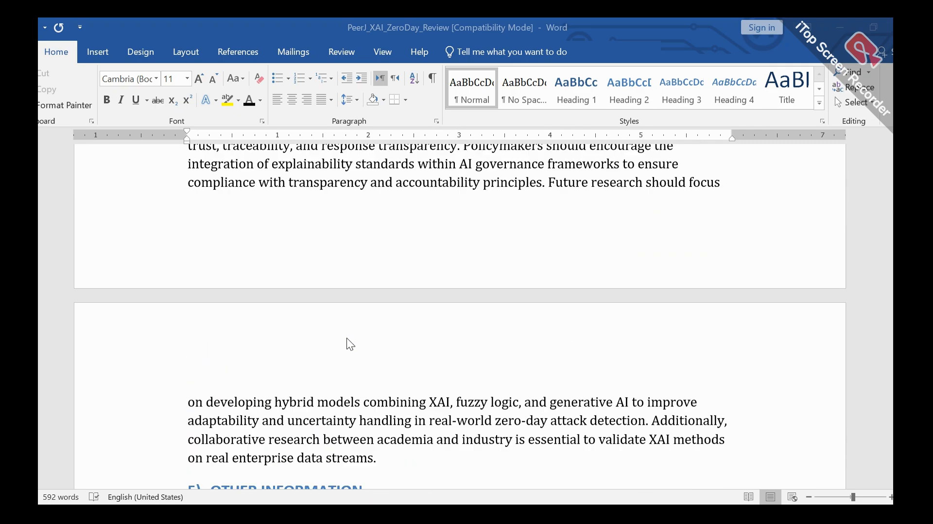
pyautogui.scroll(10, 349, 340)
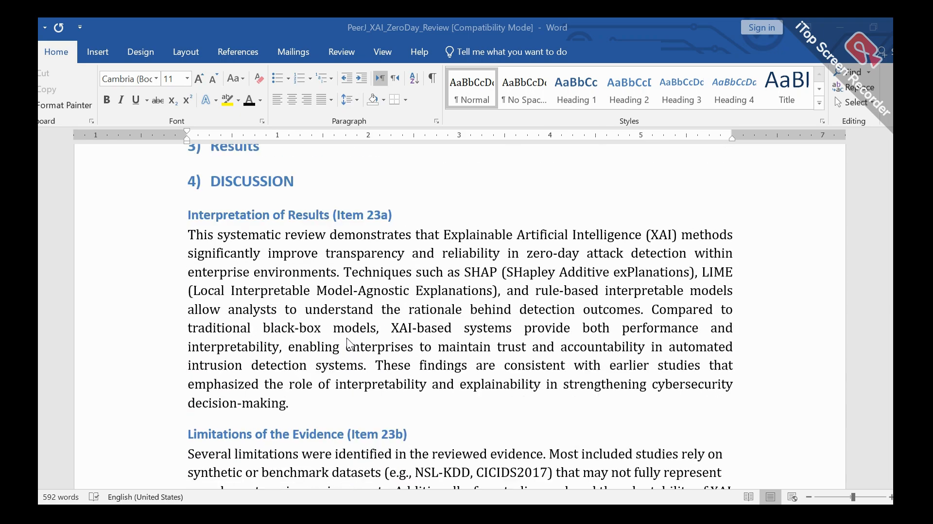
pyautogui.scroll(-3, 347, 339)
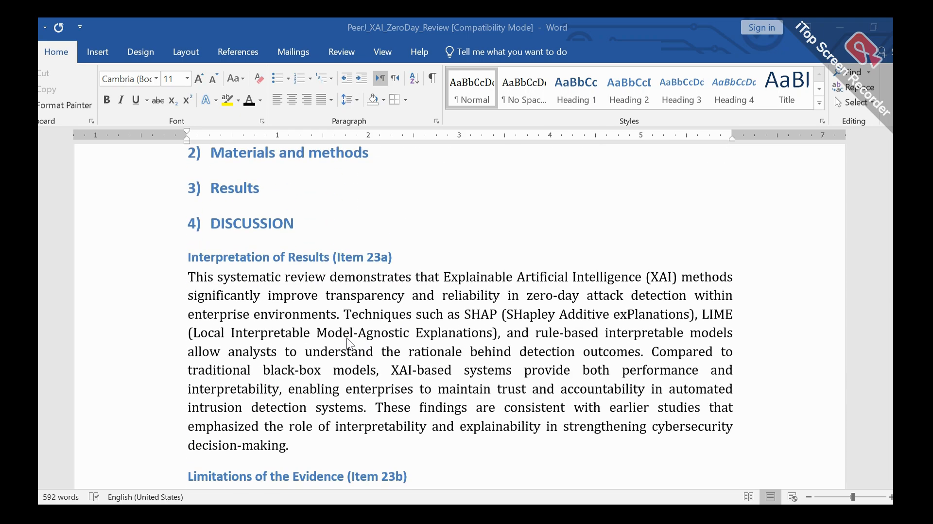
pyautogui.doubleClick(228, 226)
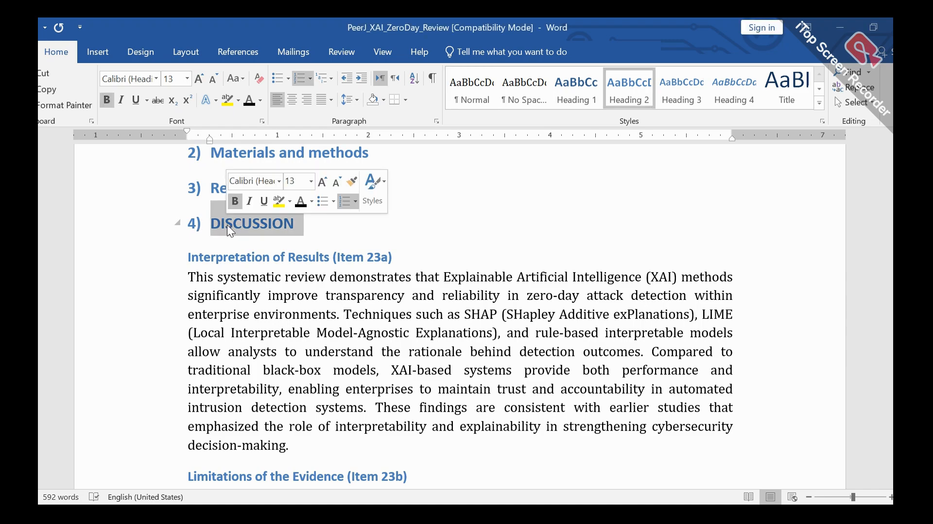
pyautogui.click(202, 81)
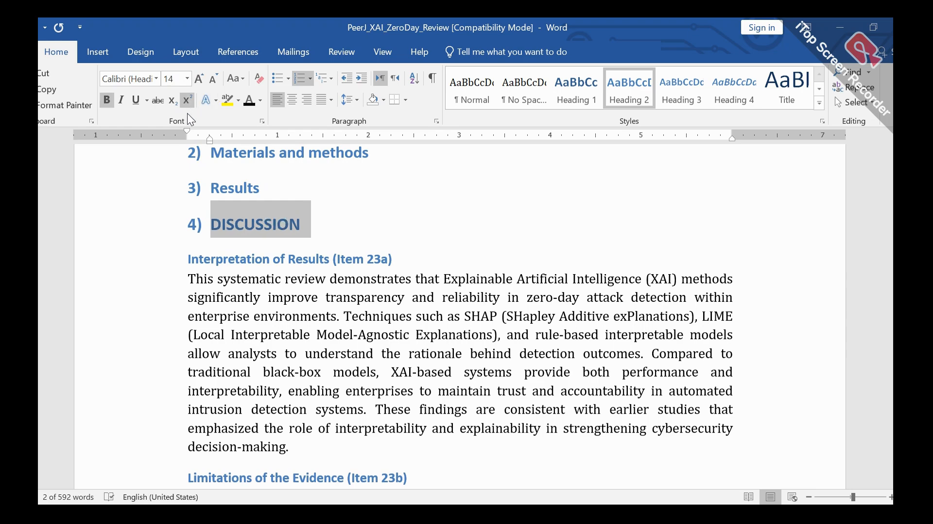
pyautogui.click(156, 81)
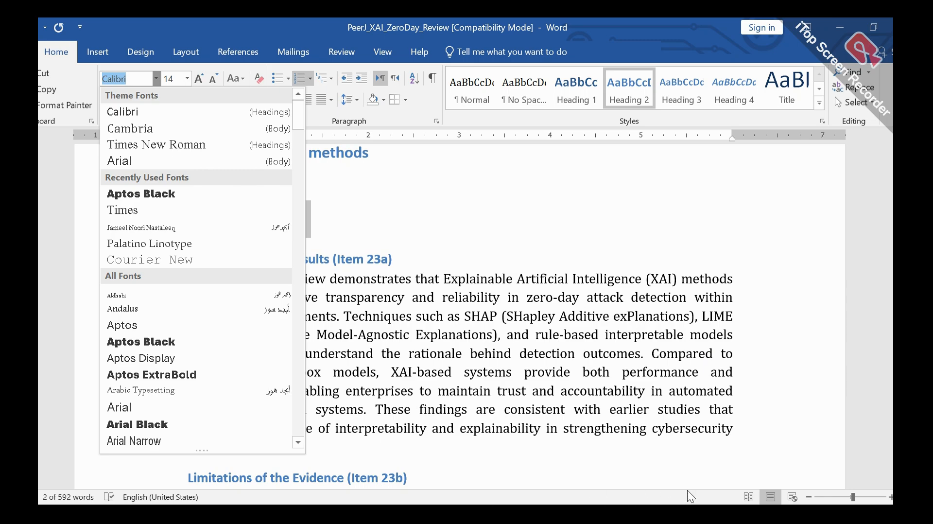
pyautogui.press('Escape')
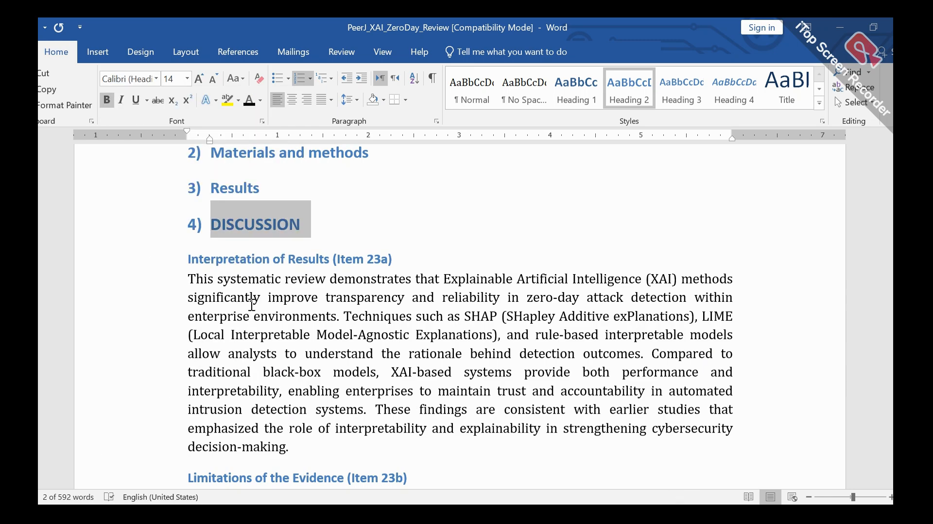
pyautogui.doubleClick(116, 78)
pyautogui.write('Times')
pyautogui.press('BackSpace')
pyautogui.press('Return')
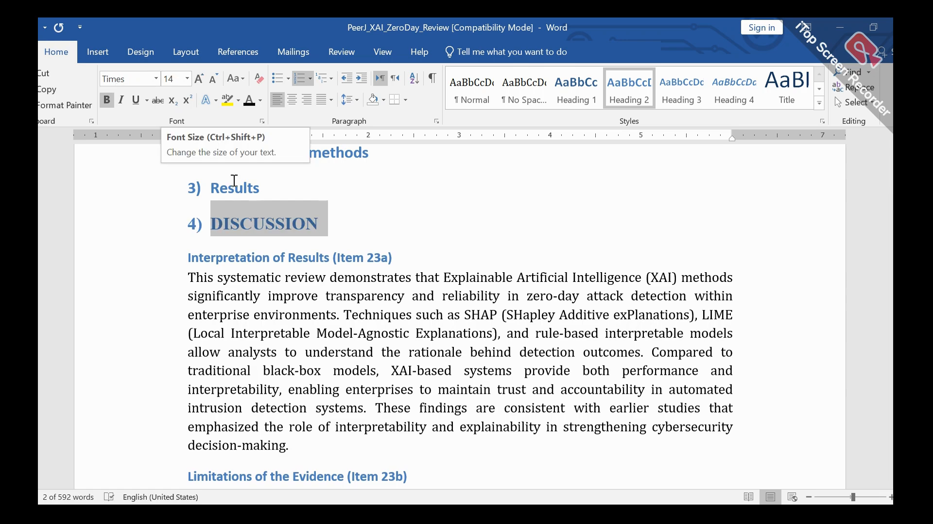
# Step: Change the font of the entire document, including all headings and body text, to Times
pyautogui.scroll(-3, 234, 211)
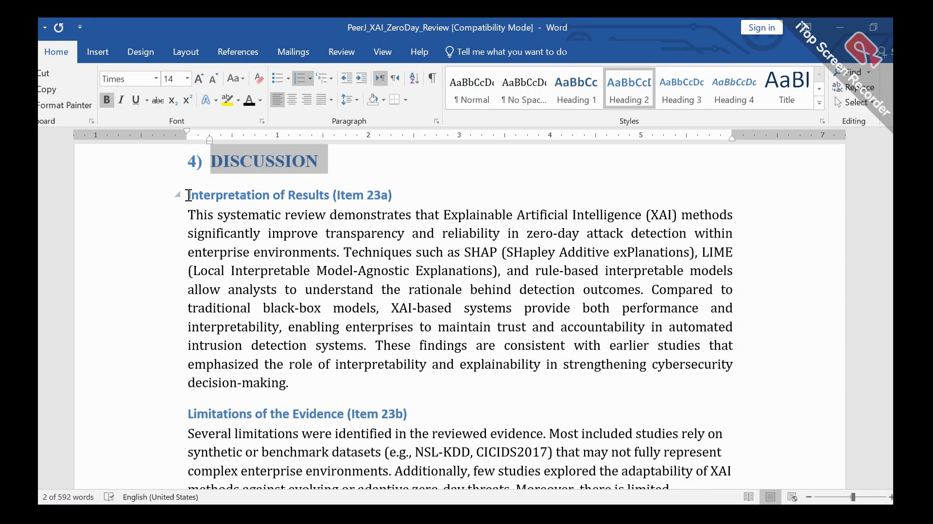
pyautogui.click(186, 193)
pyautogui.moveTo(186, 195); pyautogui.dragTo(400, 193)
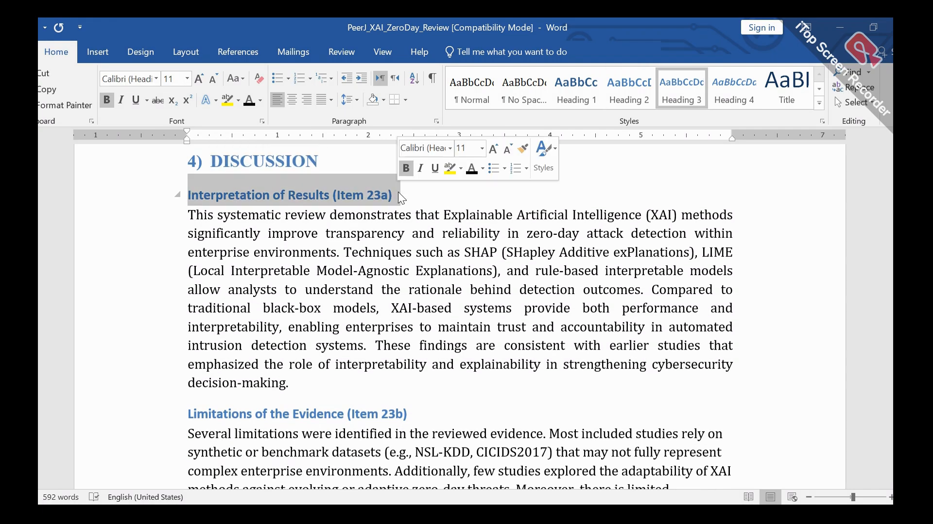
pyautogui.click(196, 192)
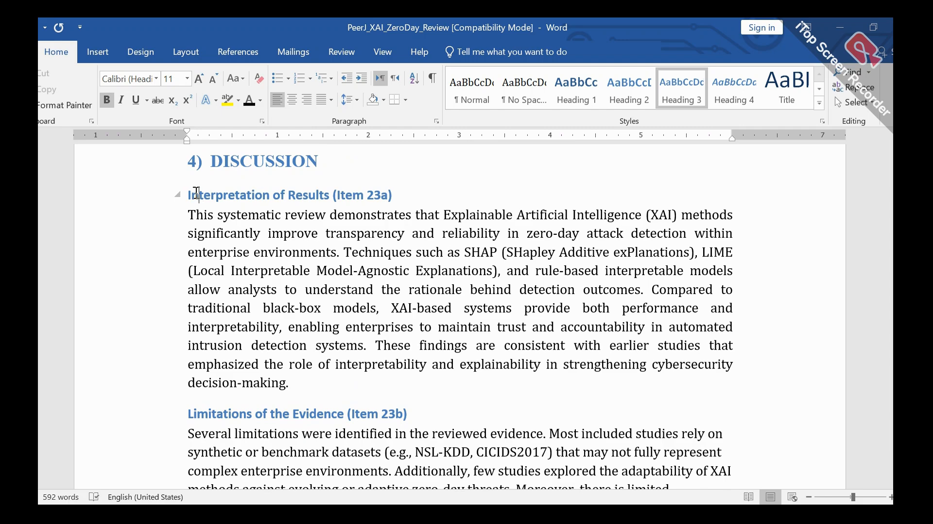
pyautogui.hotkey('ctrl', 'a')
pyautogui.click(135, 81)
pyautogui.write('Times')
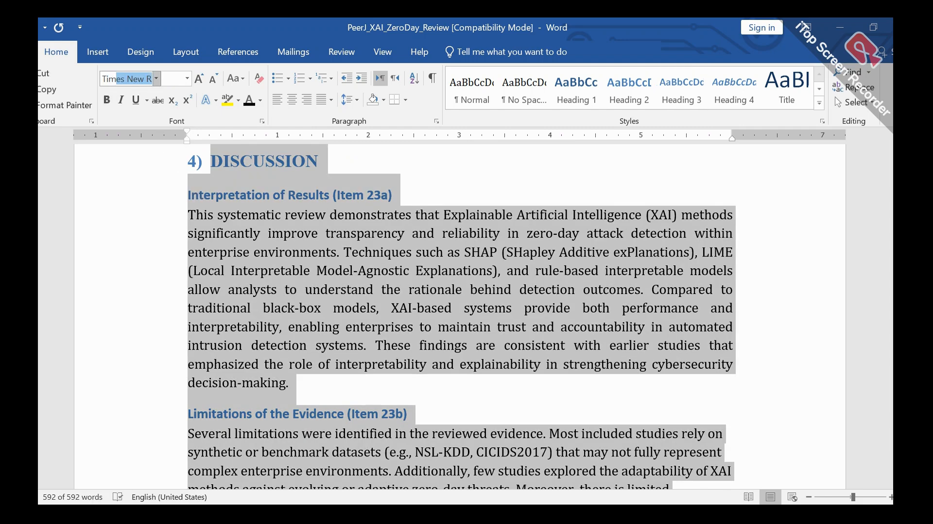
pyautogui.press('Return')
pyautogui.hotkey('ctrl', 'End')
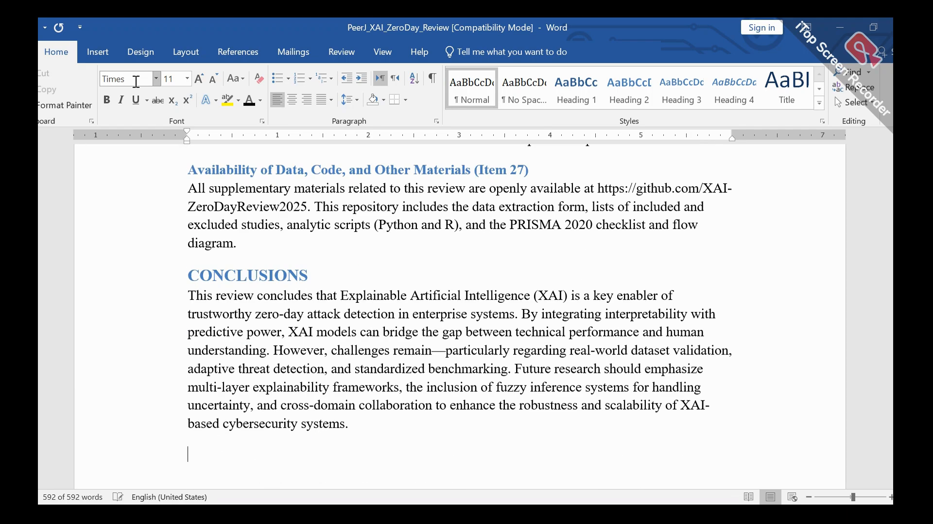
# Step: Set the "Interpretation of Results (Item 23a)" heading and the paragraph under it to font size 12
pyautogui.scroll(8, 169, 152)
pyautogui.scroll(12, 169, 152)
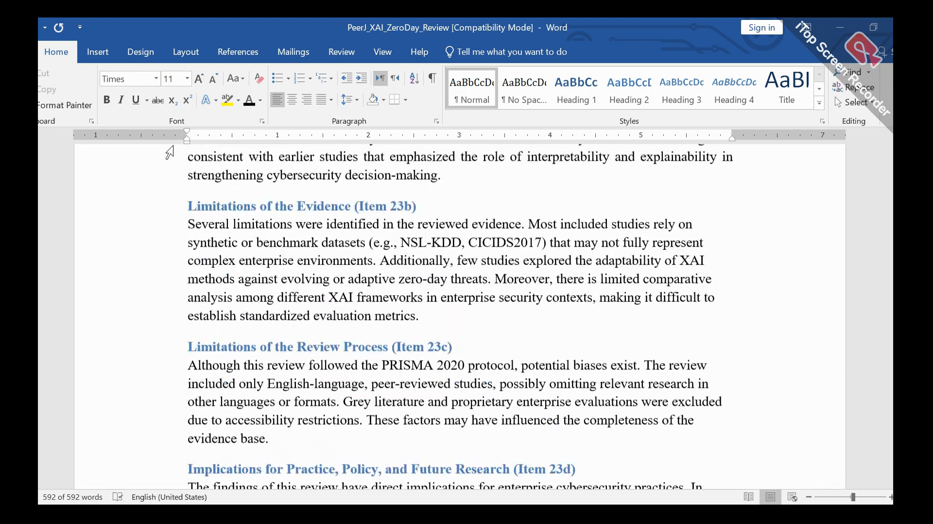
pyautogui.scroll(2, 169, 153)
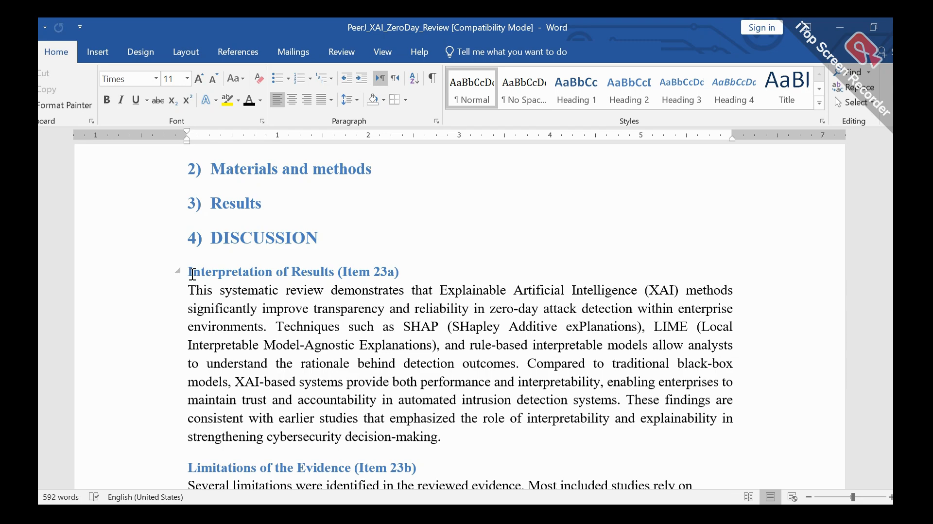
pyautogui.tripleClick(281, 274)
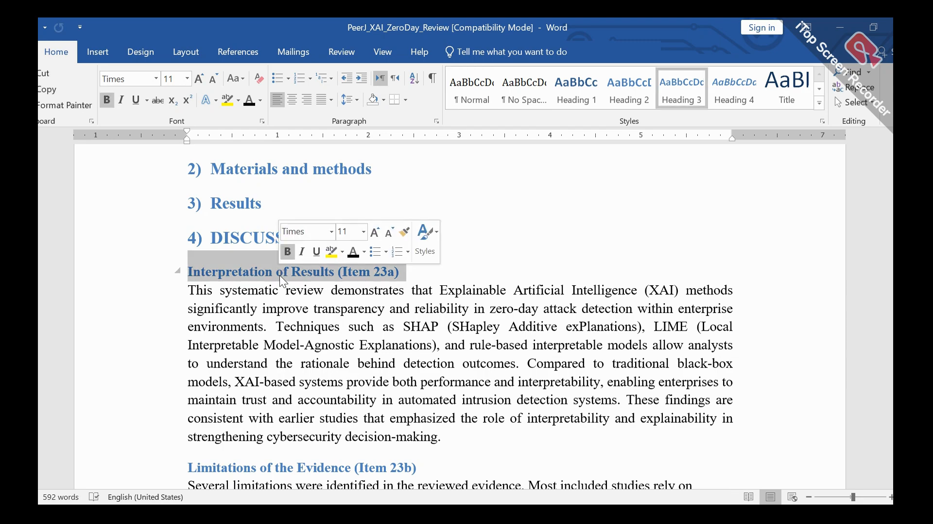
pyautogui.click(198, 79)
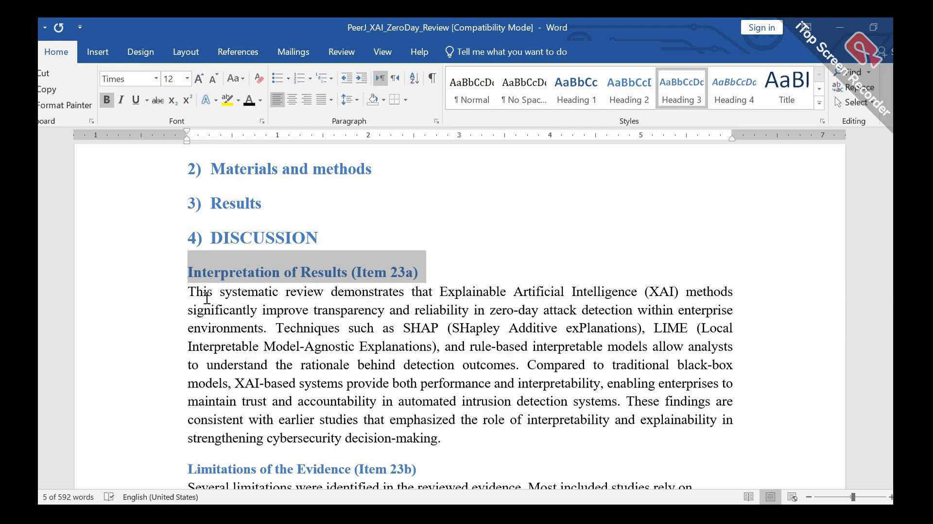
pyautogui.tripleClick(206, 297)
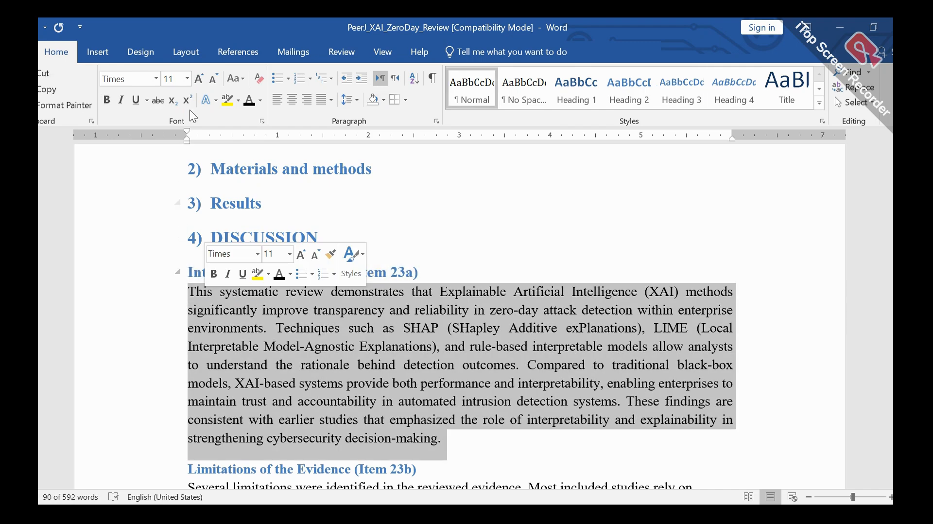
pyautogui.click(198, 79)
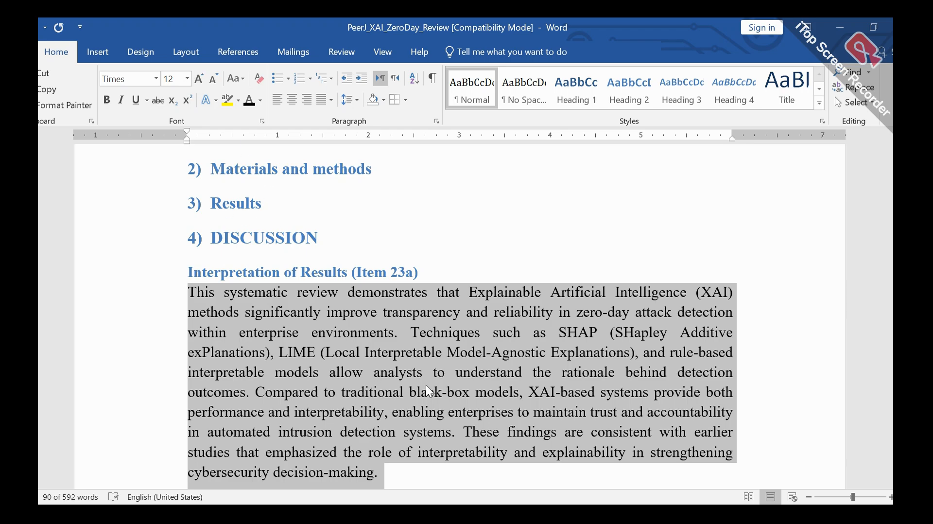
# Step: Split the Item 23a text before "Compared to traditional black-box models" and indent the first line of the new paragraph
pyautogui.scroll(-2, 366, 357)
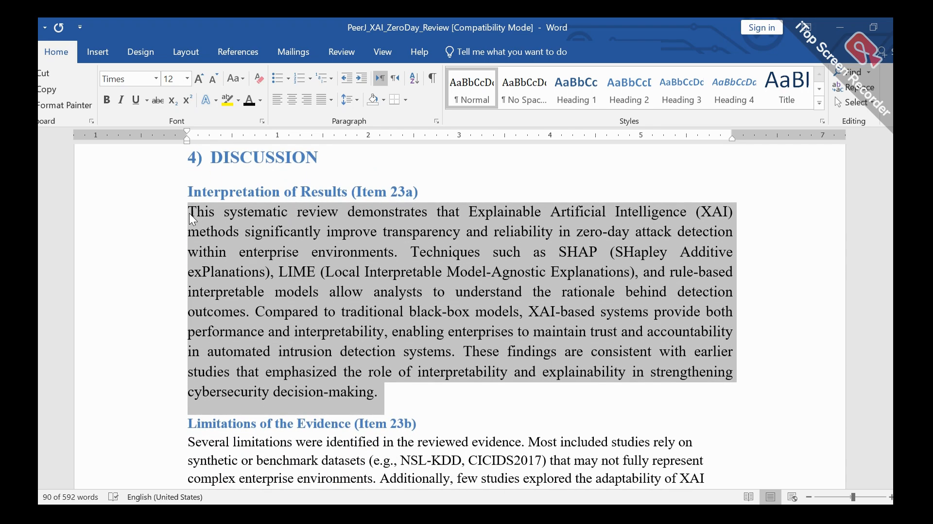
pyautogui.click(190, 214)
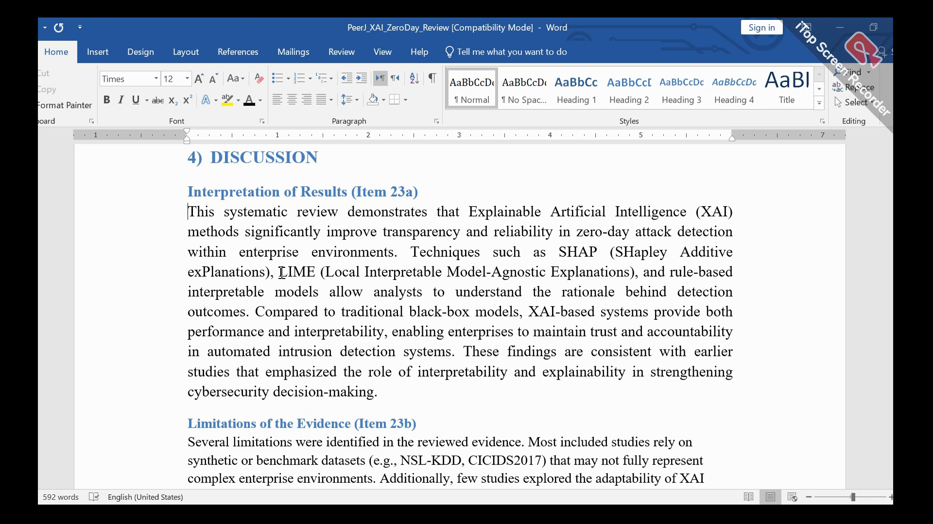
pyautogui.click(255, 311)
pyautogui.press('Return')
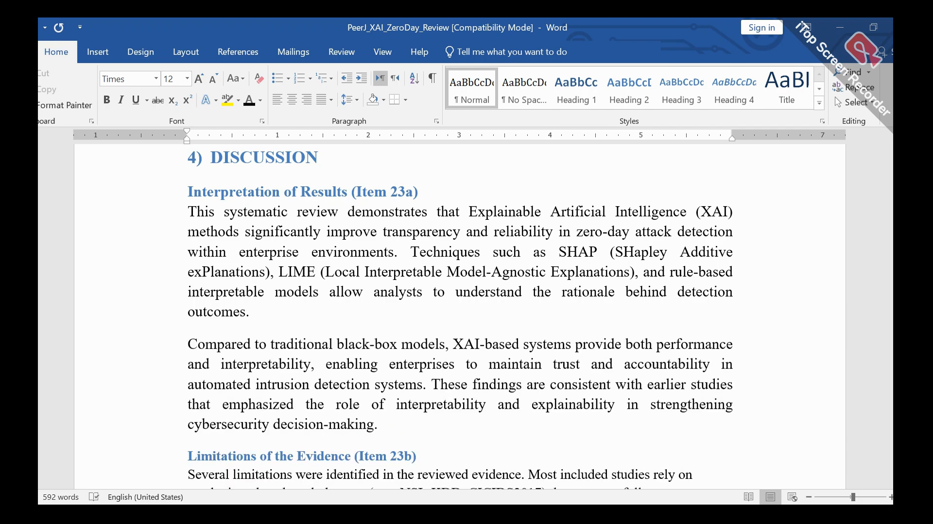
pyautogui.press('Tab')
# Step: Justify the paragraph under "Limitations of the Evidence (Item 23b)"
pyautogui.scroll(-5, 333, 360)
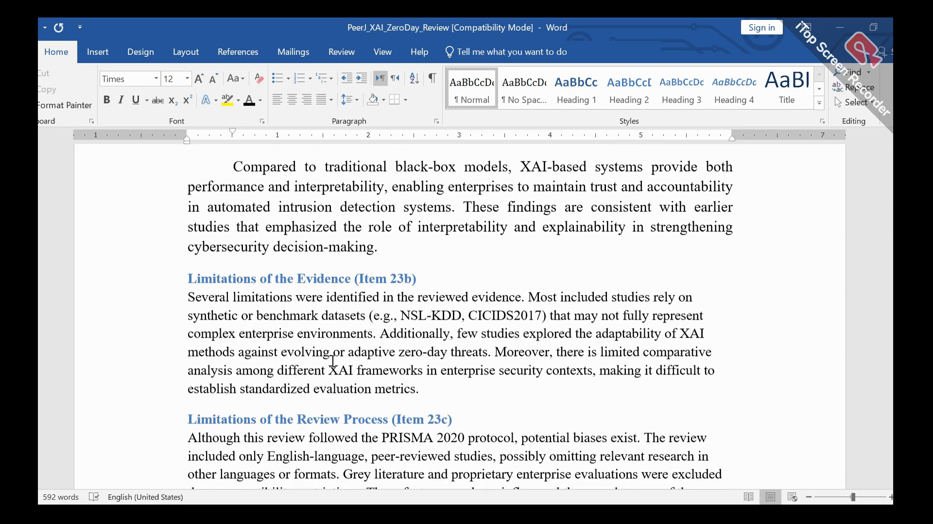
pyautogui.click(190, 256)
pyautogui.scroll(-2, 311, 324)
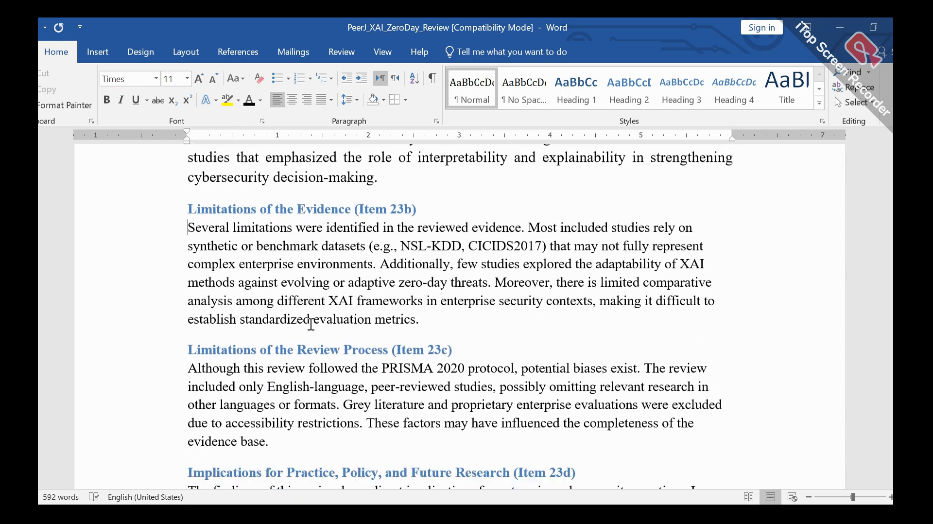
pyautogui.scroll(4, 311, 324)
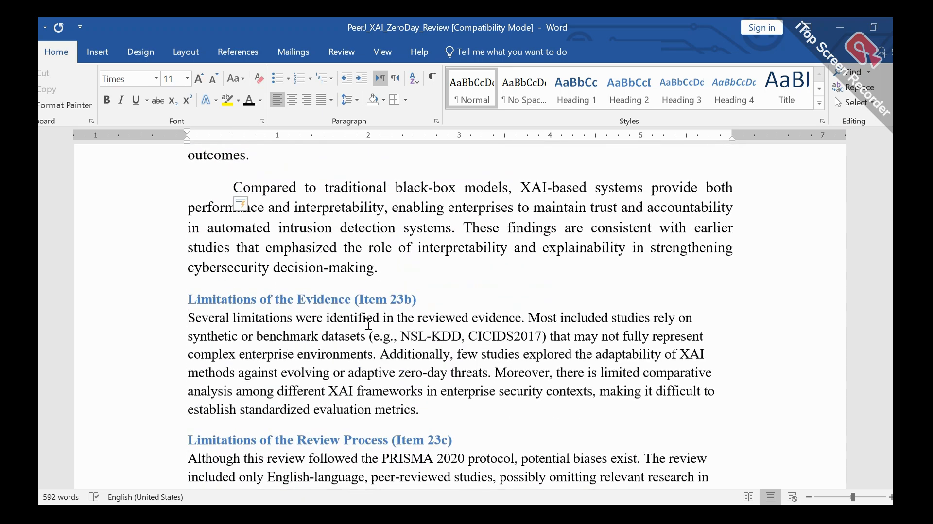
pyautogui.click(316, 100)
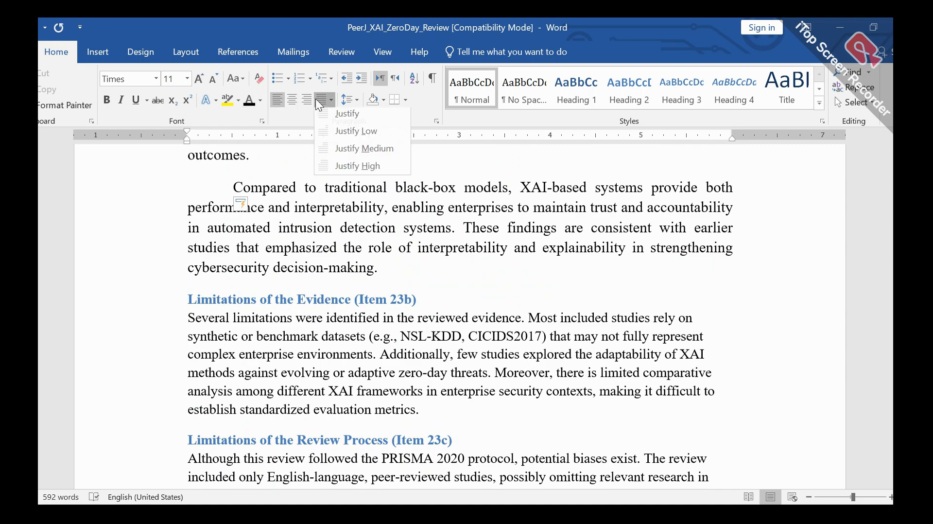
pyautogui.click(345, 117)
# Step: Justify the paragraphs under "Limitations of the Review Process (Item 23c)" and "Implications for Practice, Policy, and Future Research (Item 23d)"
pyautogui.scroll(-3, 328, 456)
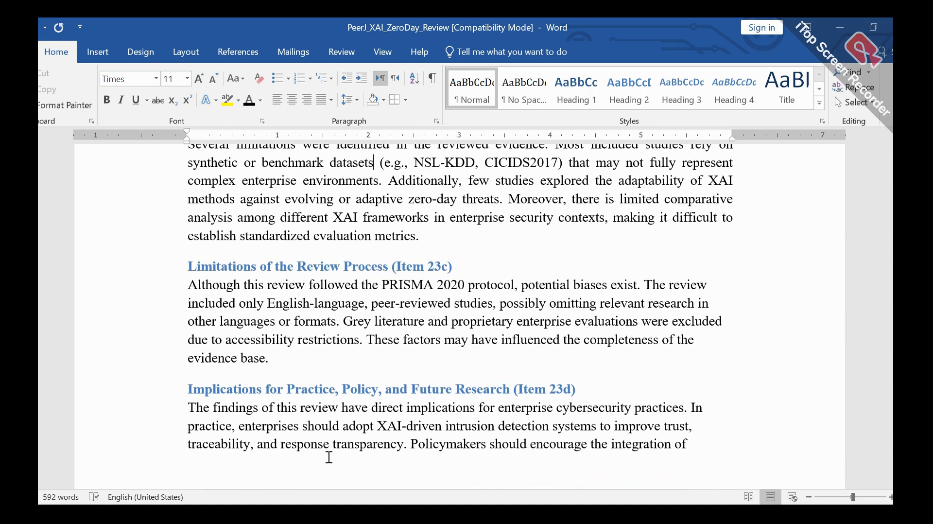
pyautogui.click(353, 335)
pyautogui.click(322, 99)
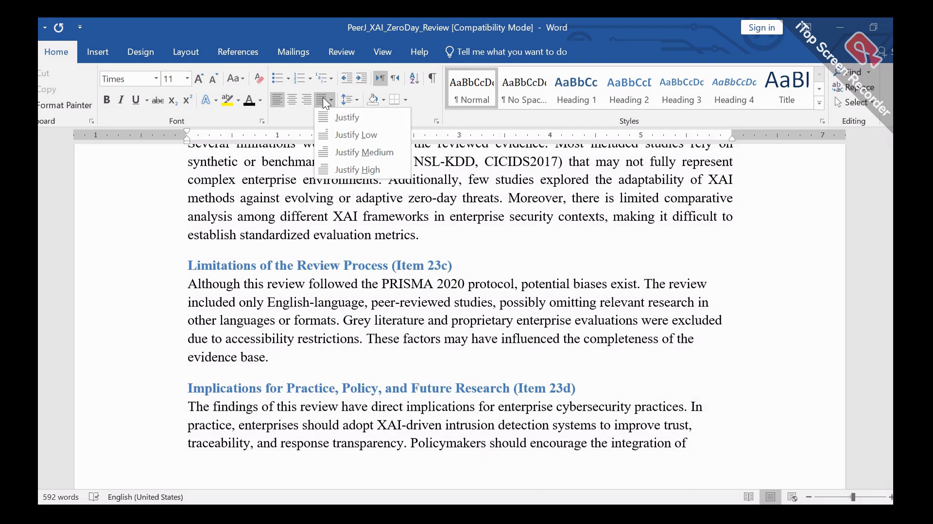
pyautogui.click(351, 118)
pyautogui.scroll(-3, 413, 304)
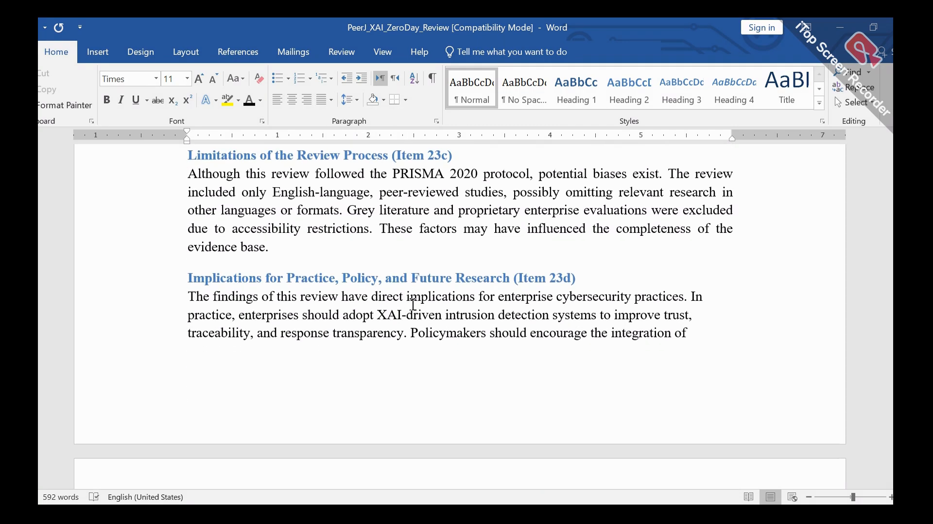
pyautogui.click(389, 282)
pyautogui.click(323, 101)
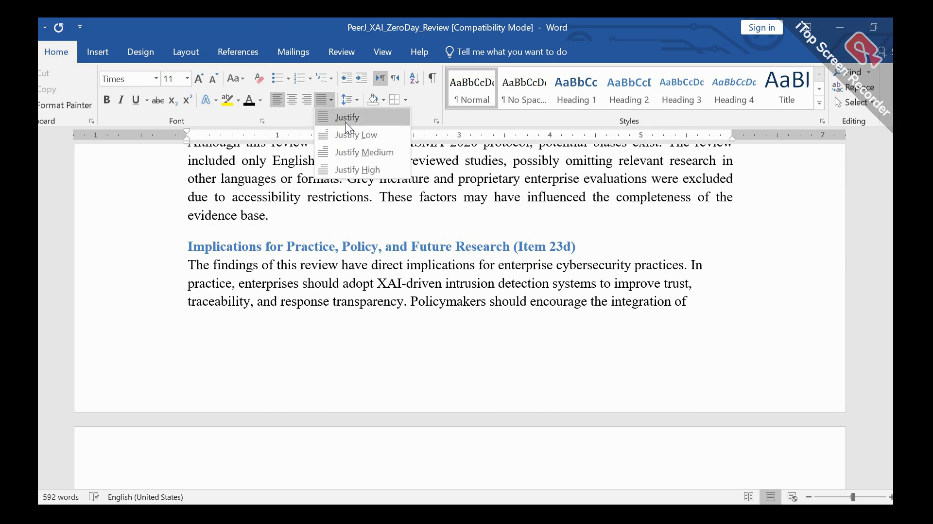
pyautogui.click(346, 122)
# Step: Justify the paragraph under "Registration and Protocol (Items 24a–24c)"
pyautogui.scroll(-8, 419, 330)
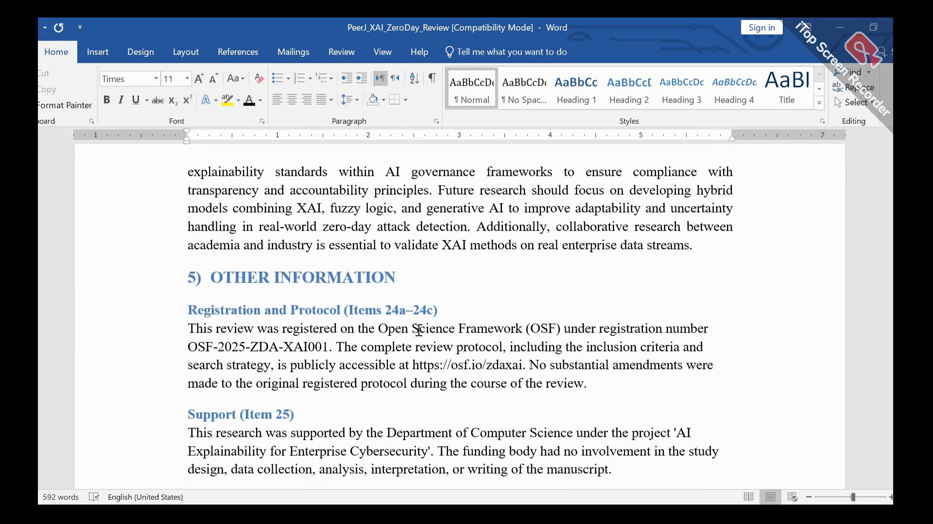
pyautogui.click(400, 313)
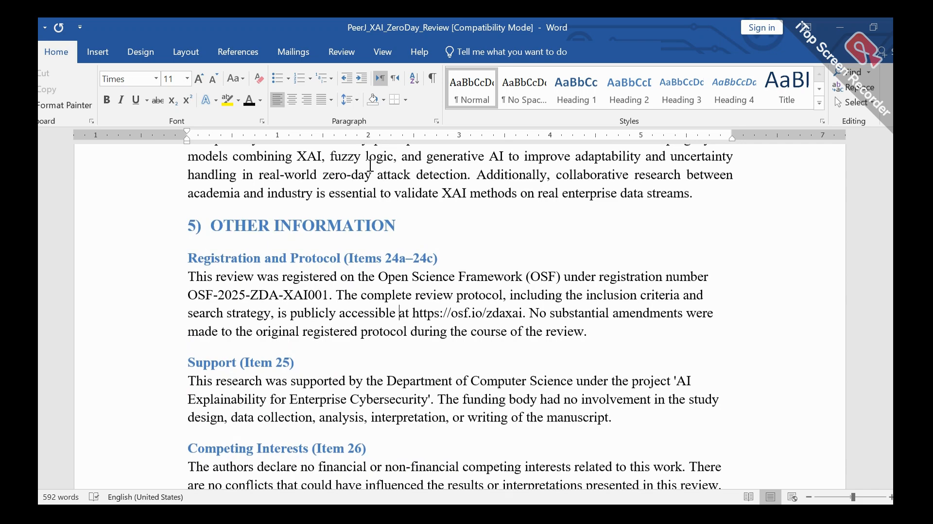
pyautogui.click(351, 98)
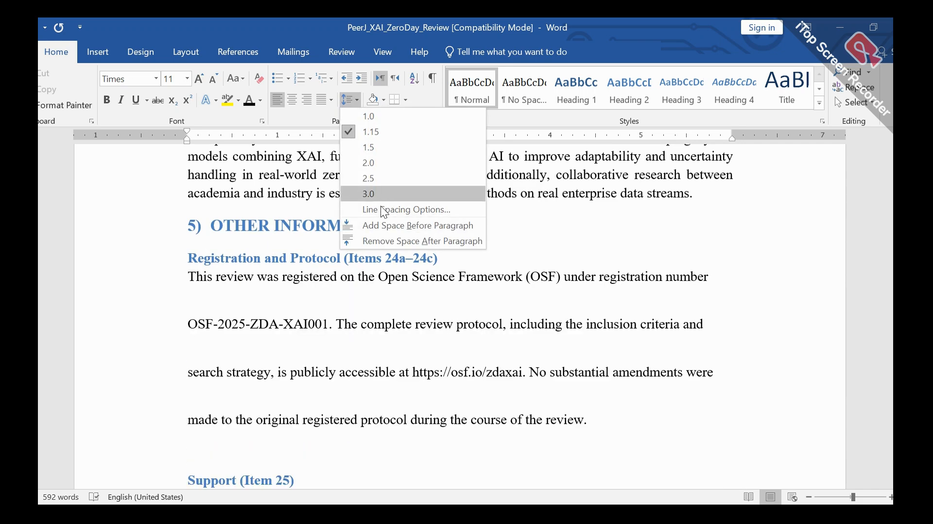
pyautogui.click(330, 99)
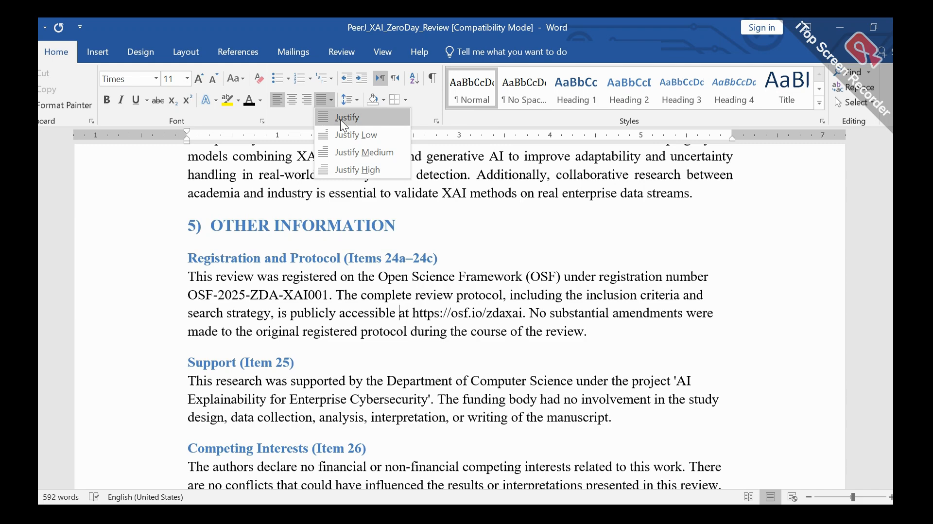
pyautogui.click(340, 120)
# Step: Increase the OTHER INFORMATION heading to font size 14
pyautogui.scroll(-1, 367, 303)
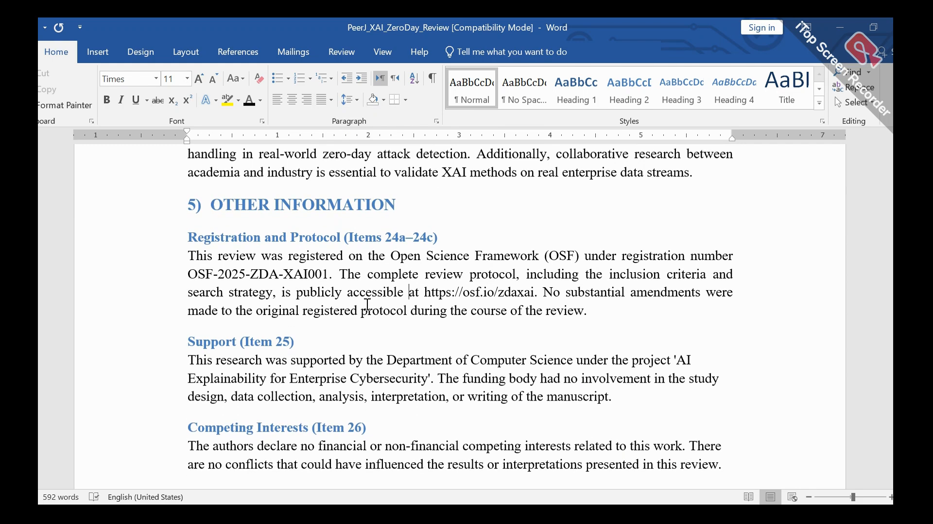
pyautogui.tripleClick(298, 206)
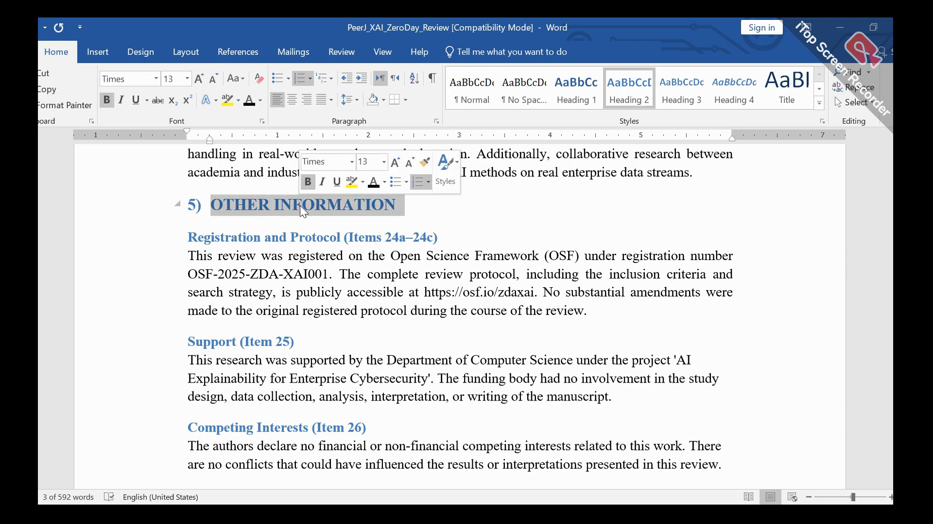
pyautogui.click(198, 78)
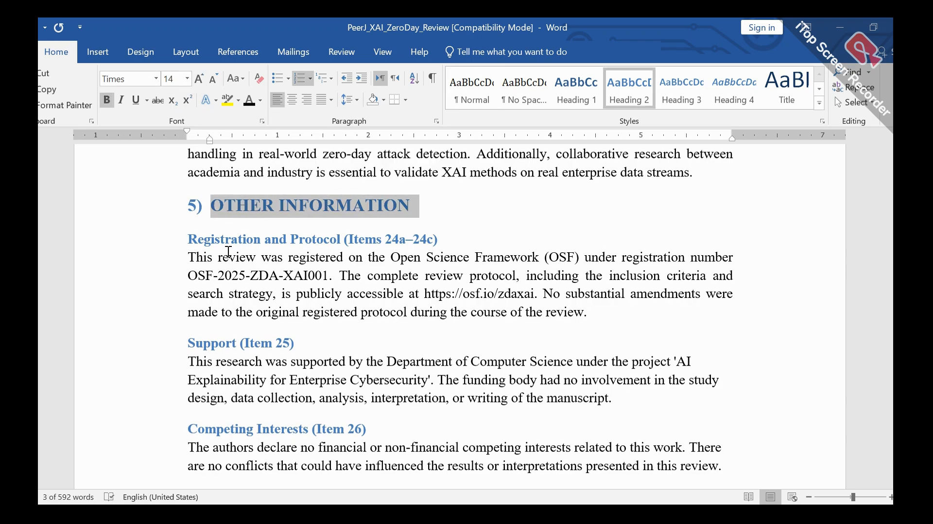
pyautogui.click(192, 240)
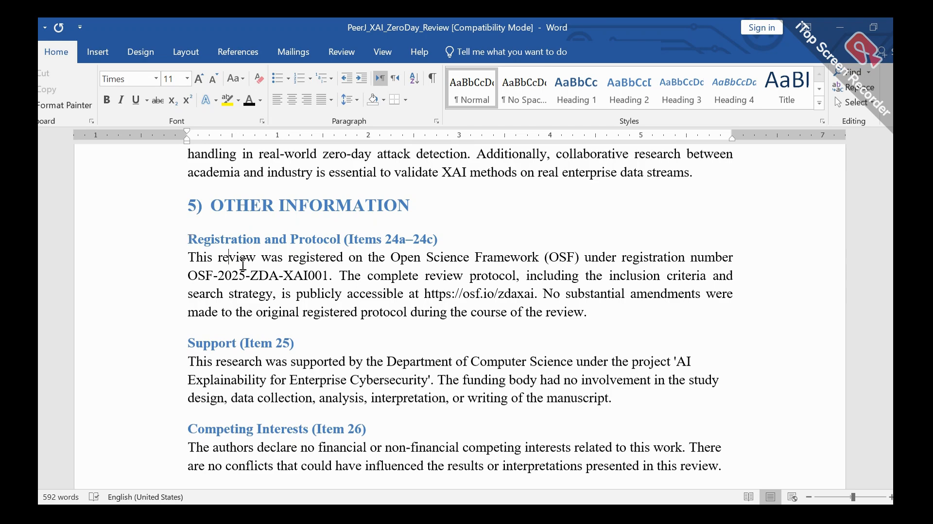
# Step: Increase the body paragraph under "Registration and Protocol (Items 24a–24c)" to font size 12
pyautogui.scroll(-1, 243, 265)
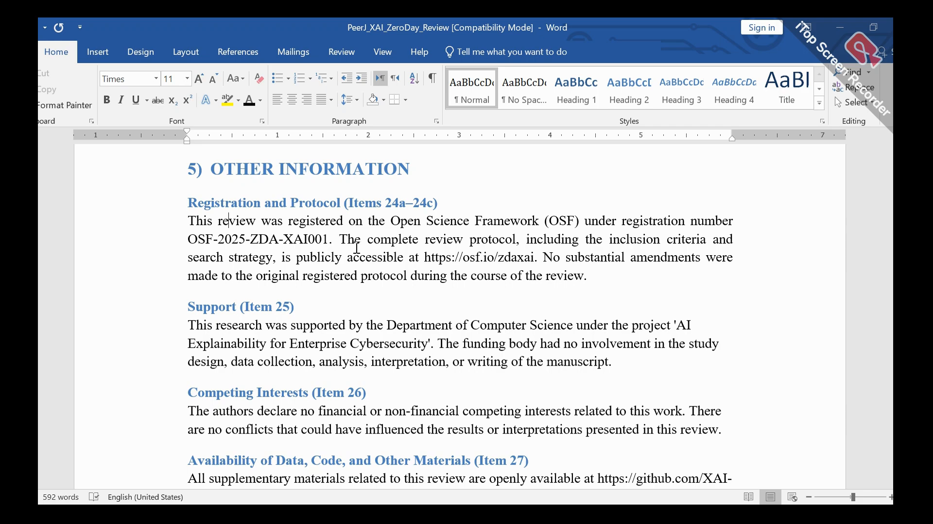
pyautogui.moveTo(193, 222); pyautogui.dragTo(587, 276)
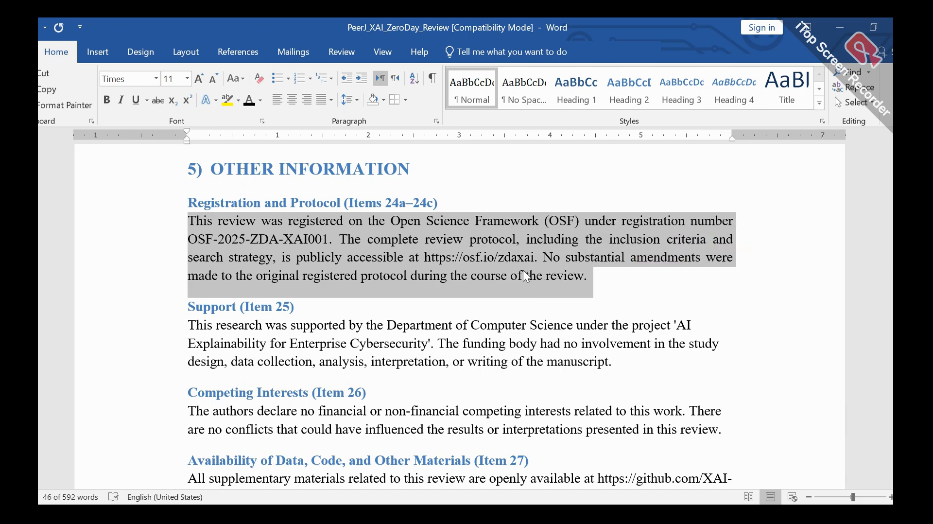
pyautogui.click(199, 79)
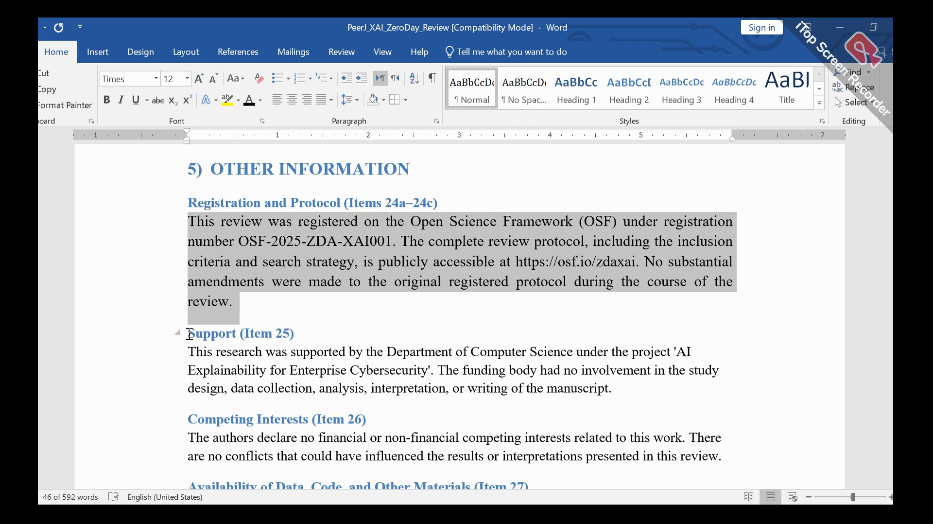
# Step: Set the "Support (Item 25)" heading and its paragraph to font size 12, and justify the paragraph
pyautogui.moveTo(189, 333); pyautogui.dragTo(610, 389)
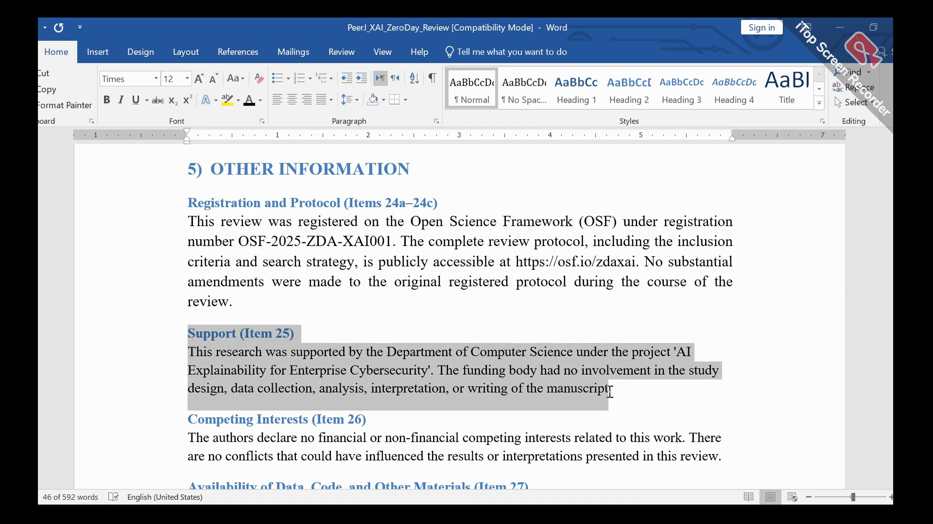
pyautogui.click(200, 82)
pyautogui.click(420, 386)
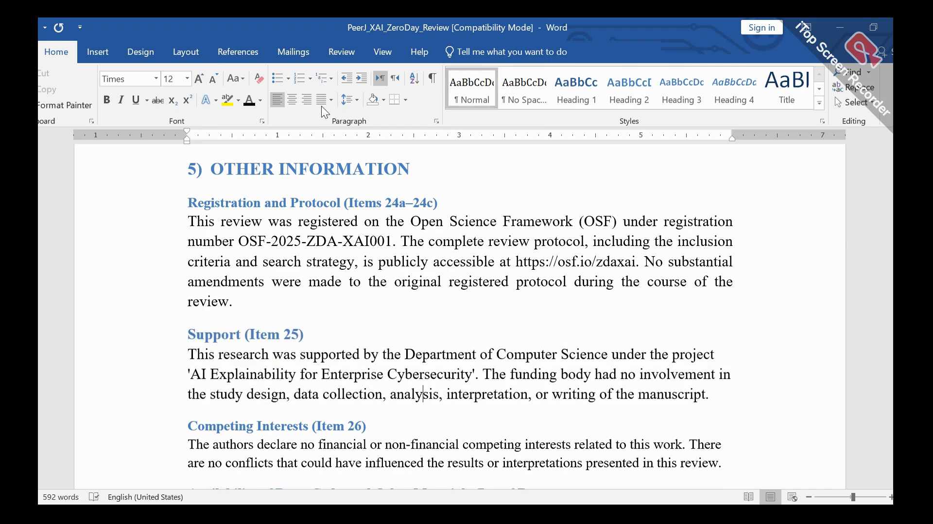
pyautogui.click(321, 100)
pyautogui.click(345, 117)
# Step: Set the headings and paragraphs of Competing Interests (Item 26) and Availability of Data, Code, and Other Materials (Item 27) to font size 12
pyautogui.scroll(-4, 426, 322)
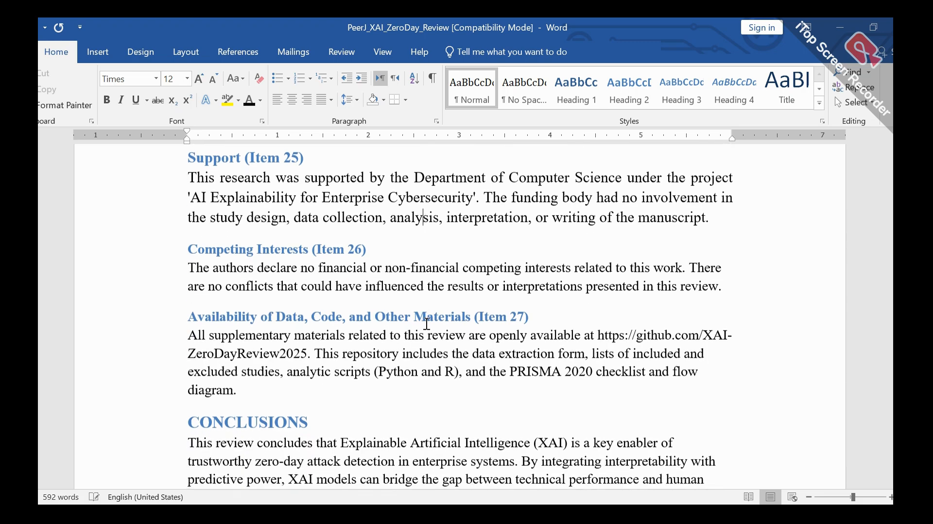
pyautogui.scroll(1, 426, 322)
pyautogui.scroll(-1, 232, 299)
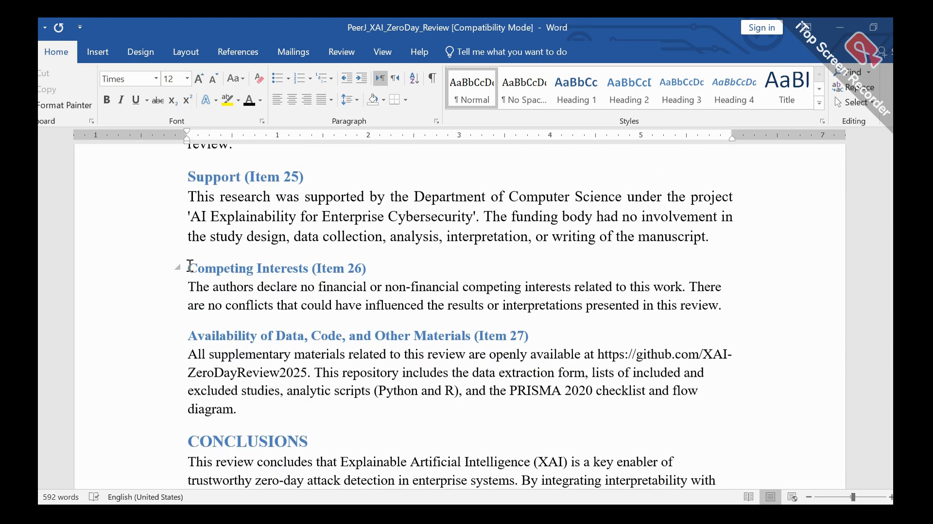
pyautogui.moveTo(189, 268); pyautogui.dragTo(270, 410)
pyautogui.click(199, 78)
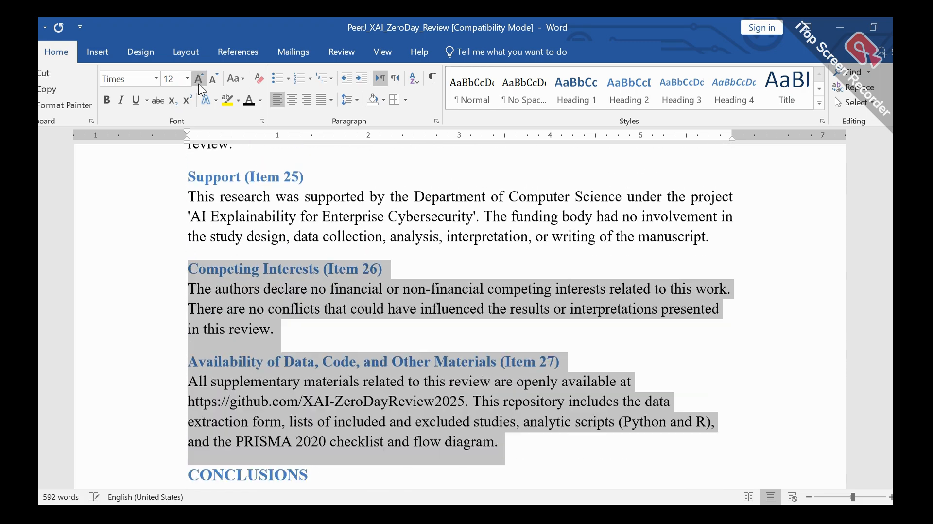
# Step: Justify the paragraph under "Competing Interests (Item 26)"
pyautogui.click(252, 287)
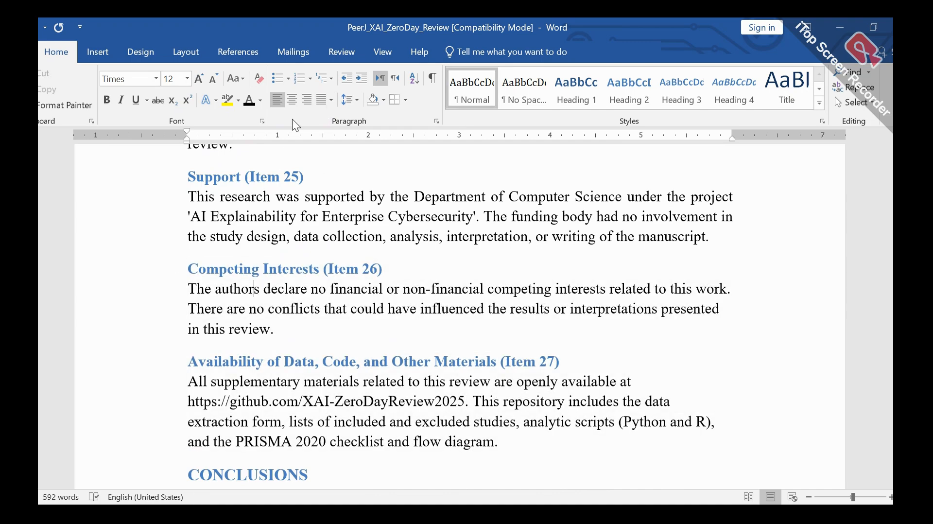
pyautogui.click(322, 101)
pyautogui.click(345, 120)
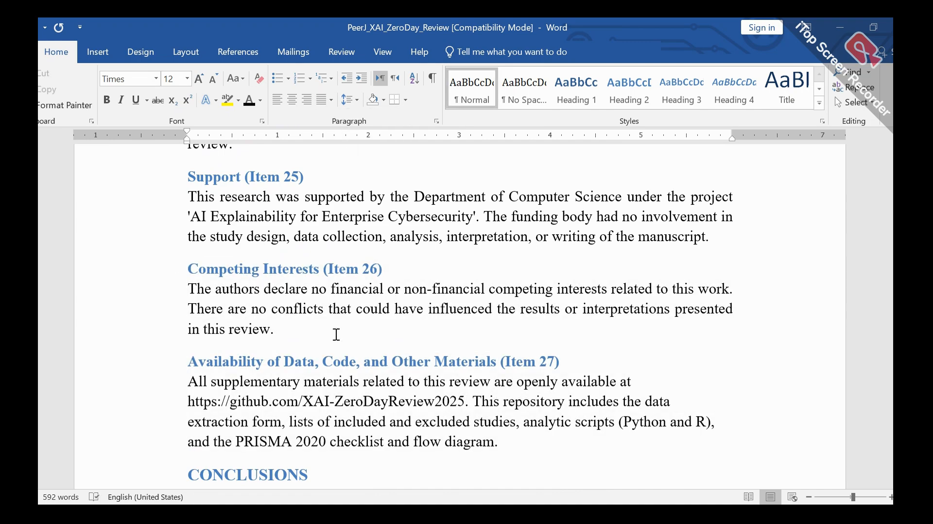
# Step: Justify the paragraph under "Availability of Data, Code, and Other Materials (Item 27)"
pyautogui.scroll(-3, 335, 333)
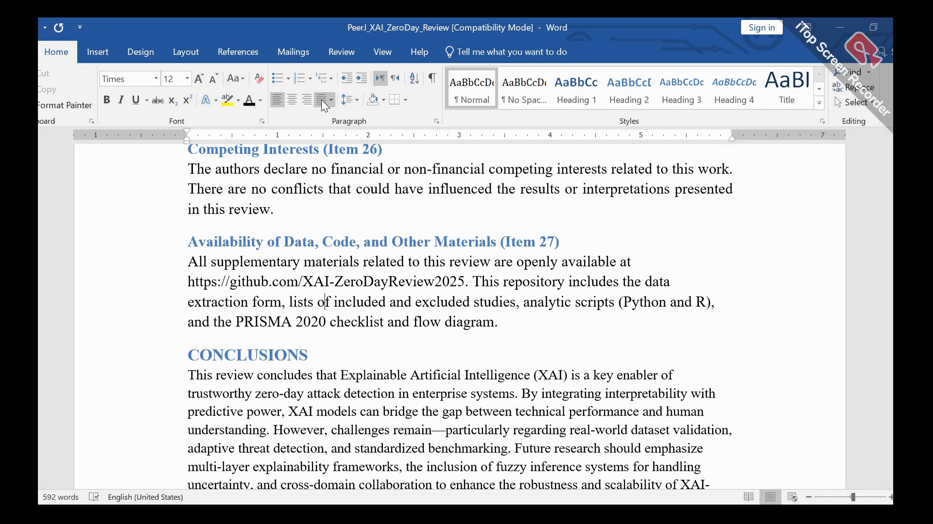
pyautogui.click(327, 101)
pyautogui.click(347, 119)
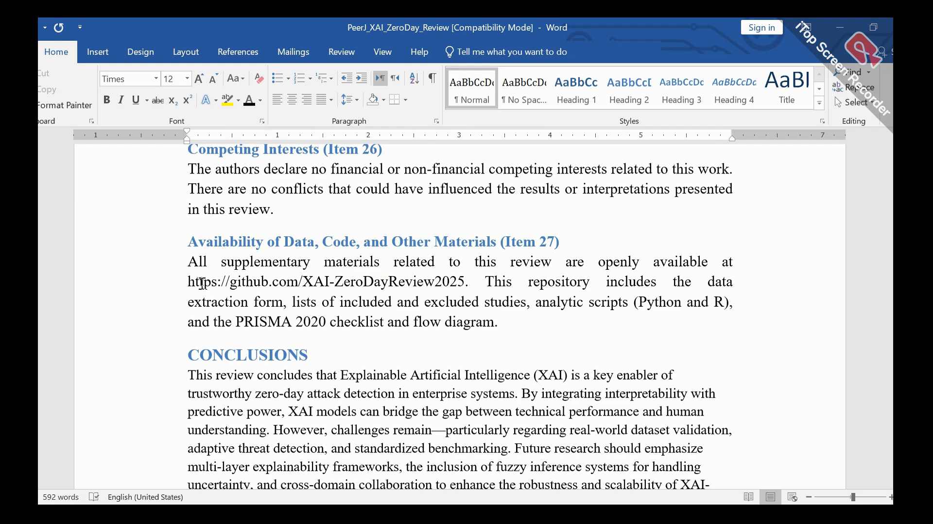
pyautogui.moveTo(189, 282); pyautogui.dragTo(451, 284)
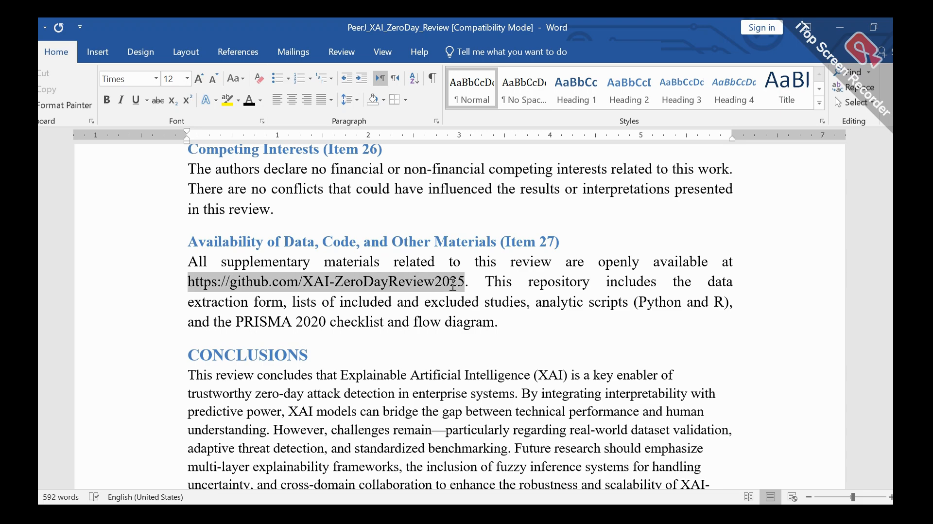
pyautogui.rightClick(451, 284)
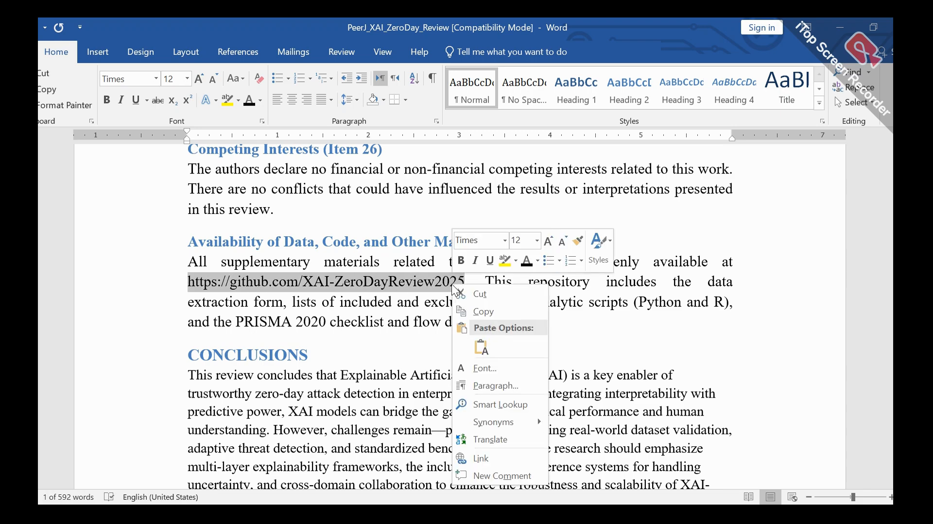
pyautogui.click(480, 459)
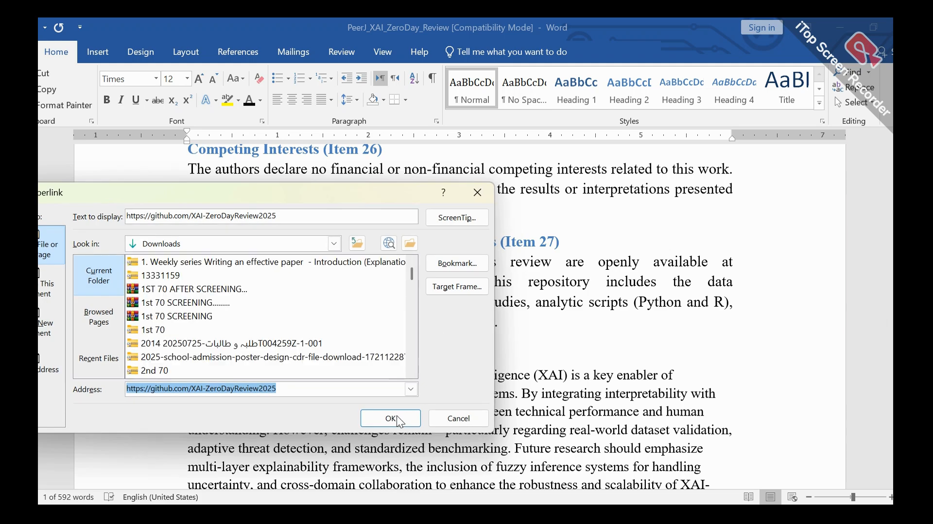
pyautogui.click(396, 417)
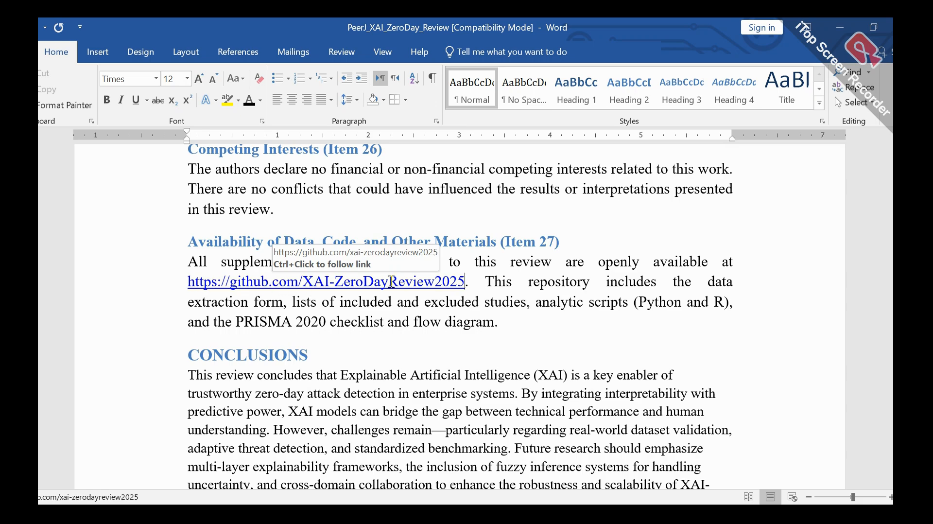
# Step: Justify the paragraph under the CONCLUSIONS heading
pyautogui.scroll(-2, 393, 320)
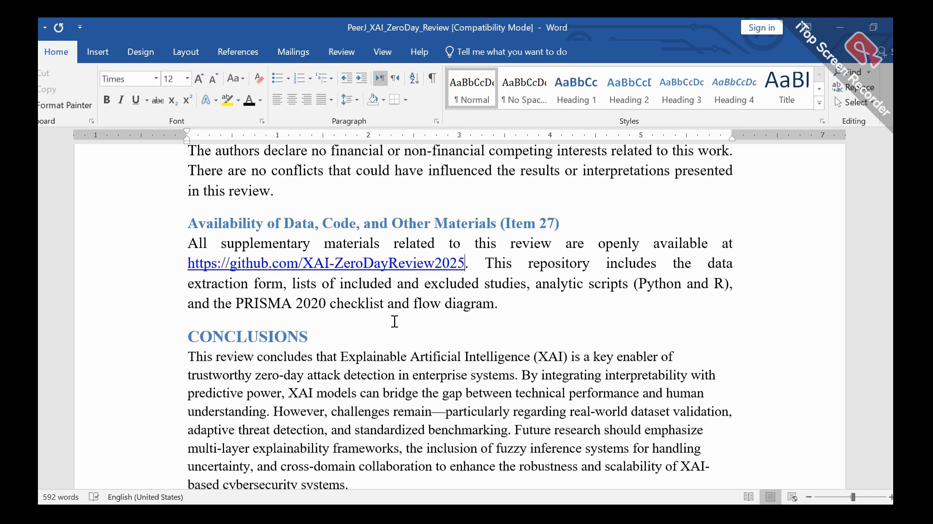
pyautogui.scroll(1, 394, 320)
pyautogui.click(353, 324)
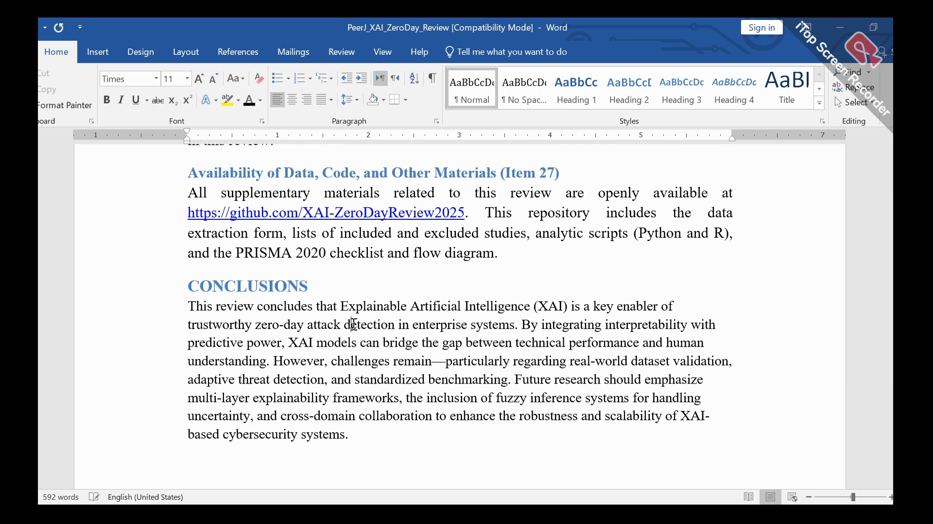
pyautogui.click(330, 100)
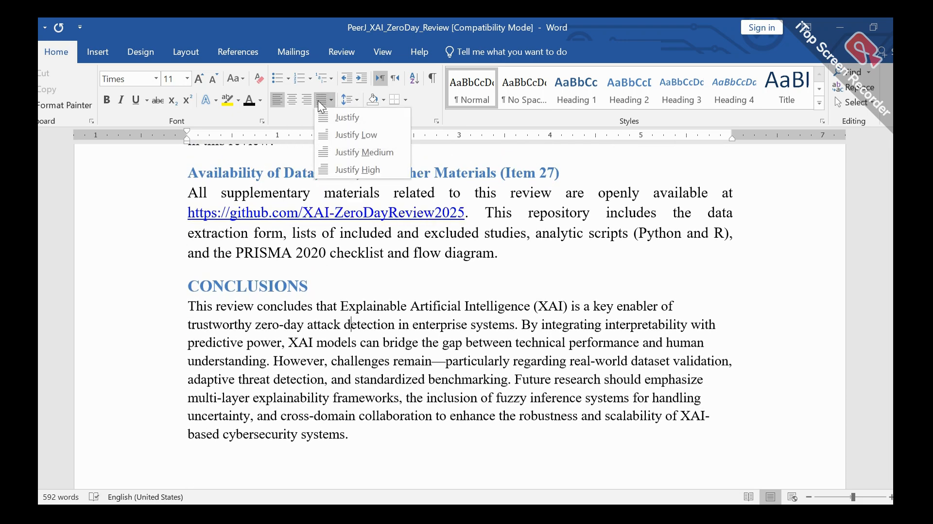
pyautogui.click(342, 118)
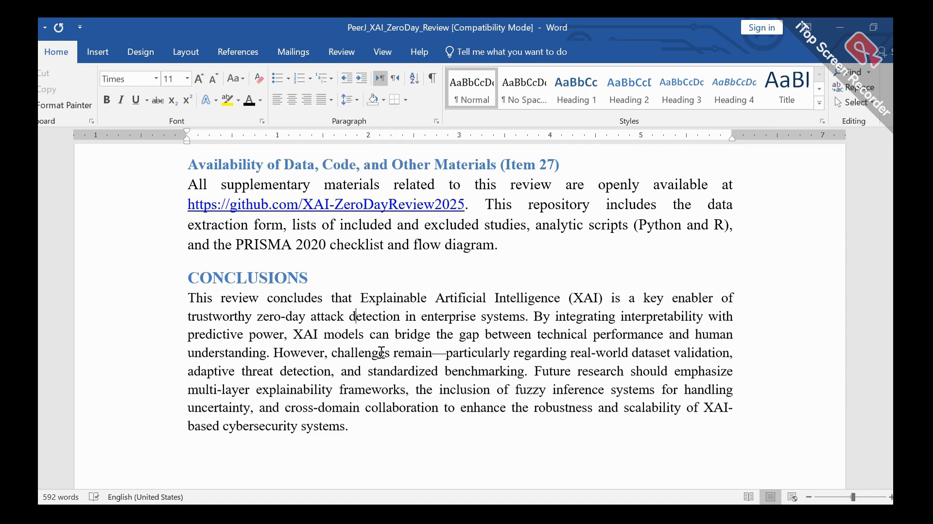
# Step: Copy the Conclusions text from "However, challenges remain" to its end and paste it as a new paragraph below
pyautogui.scroll(-3, 381, 349)
pyautogui.moveTo(348, 294); pyautogui.dragTo(275, 221)
pyautogui.hotkey('ctrl', 'c')
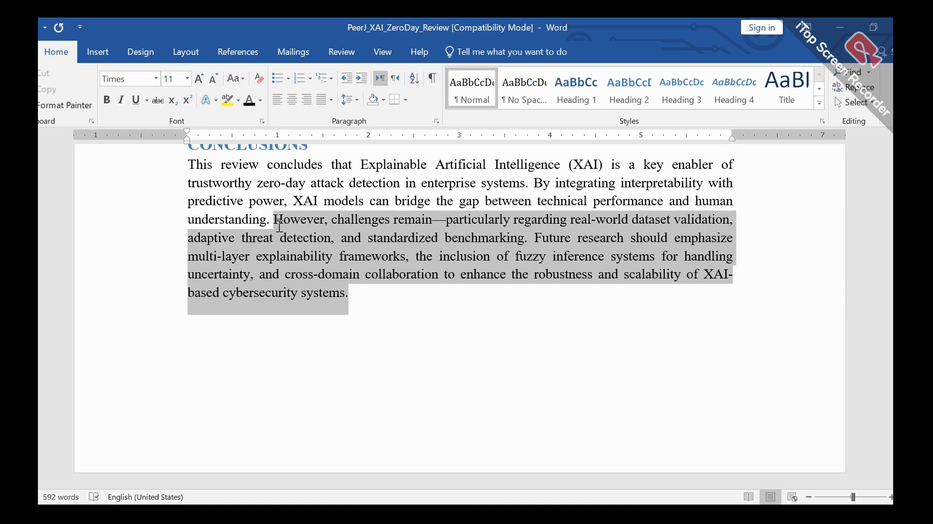
pyautogui.click(362, 302)
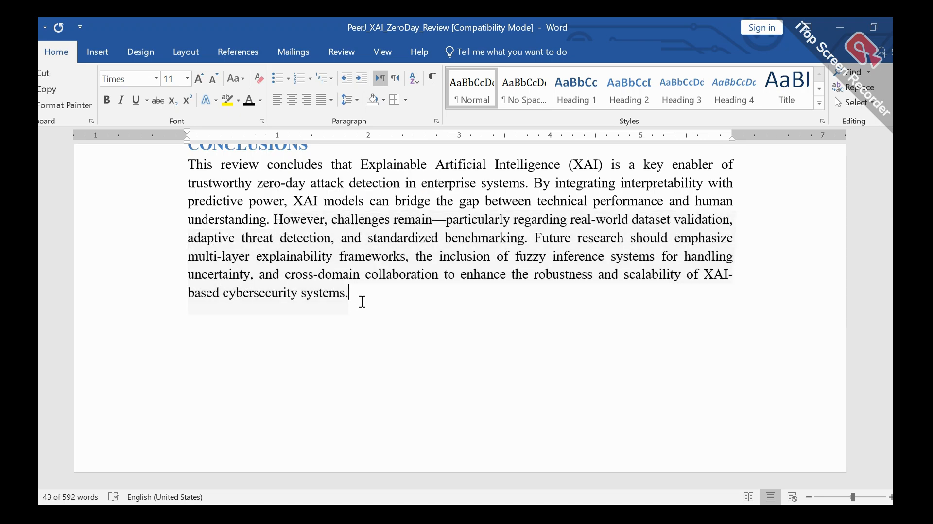
pyautogui.press('Return')
pyautogui.hotkey('ctrl', 'v')
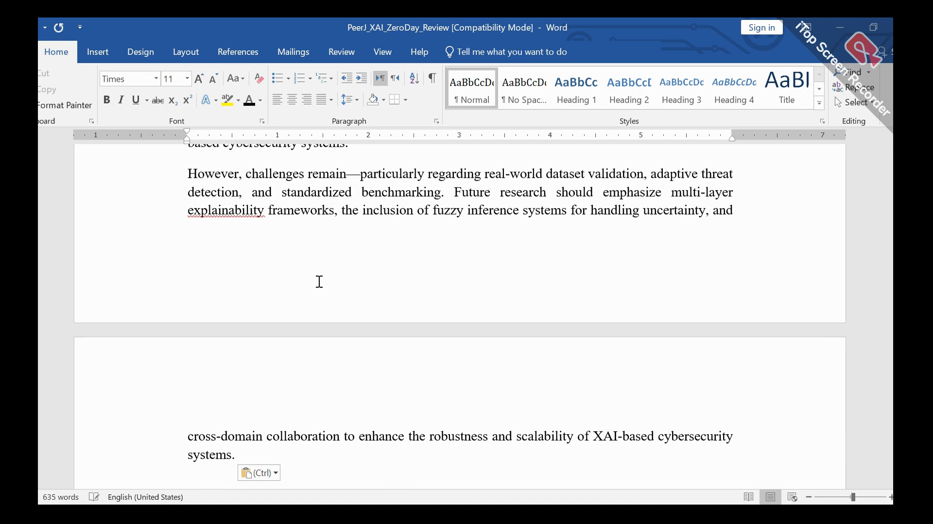
# Step: Indent the first line of the pasted "However, challenges remain" paragraph by one tab stop
pyautogui.click(188, 173)
pyautogui.press('Tab')
pyautogui.scroll(3, 213, 188)
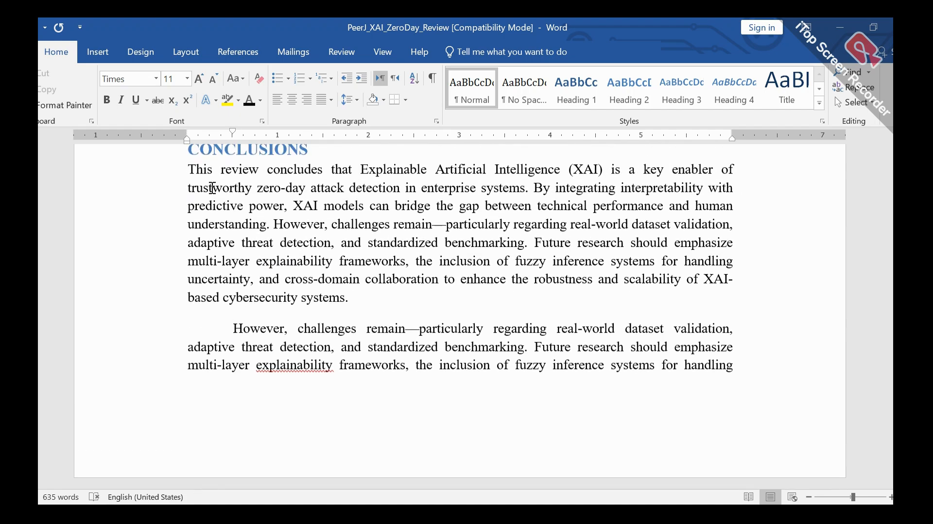
# Step: Remove the space after the first Conclusions paragraph, closing the gap above the indented "However" paragraph
pyautogui.moveTo(235, 328); pyautogui.dragTo(357, 328)
pyautogui.moveTo(223, 297); pyautogui.dragTo(345, 305)
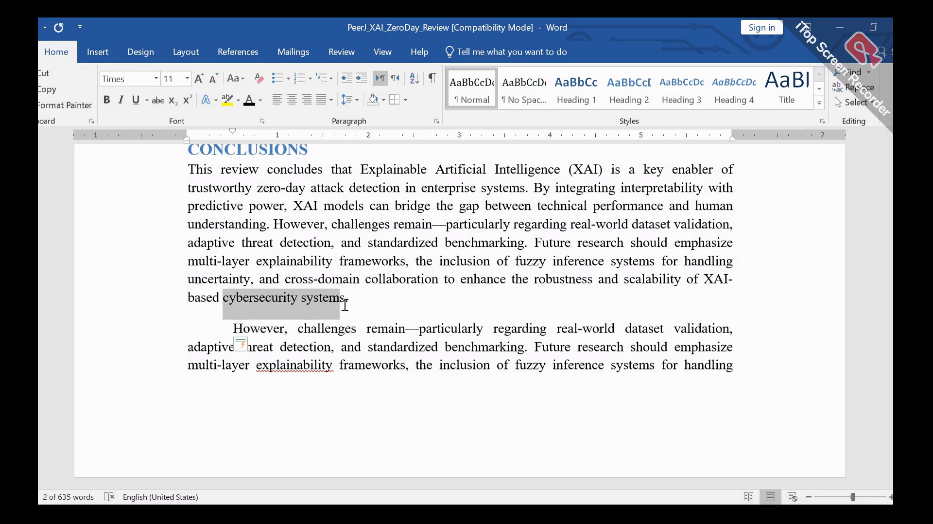
pyautogui.click(355, 98)
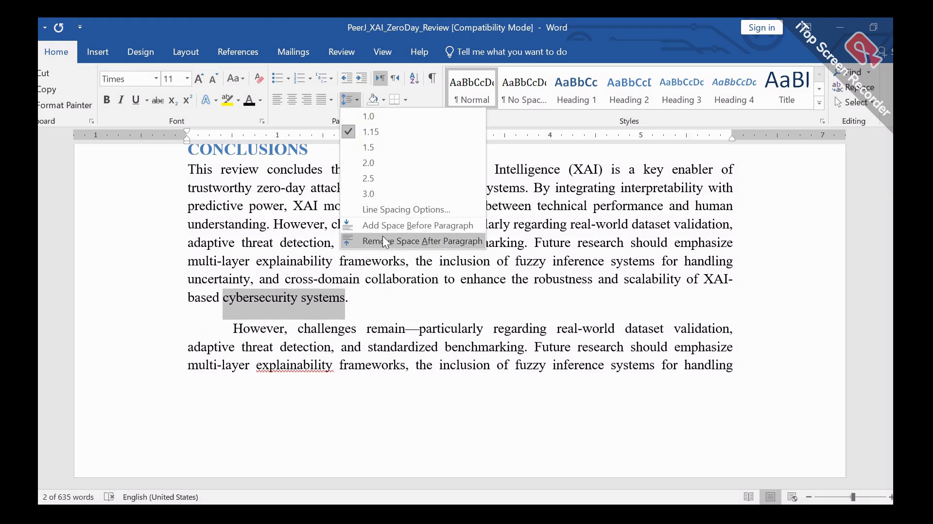
pyautogui.click(383, 239)
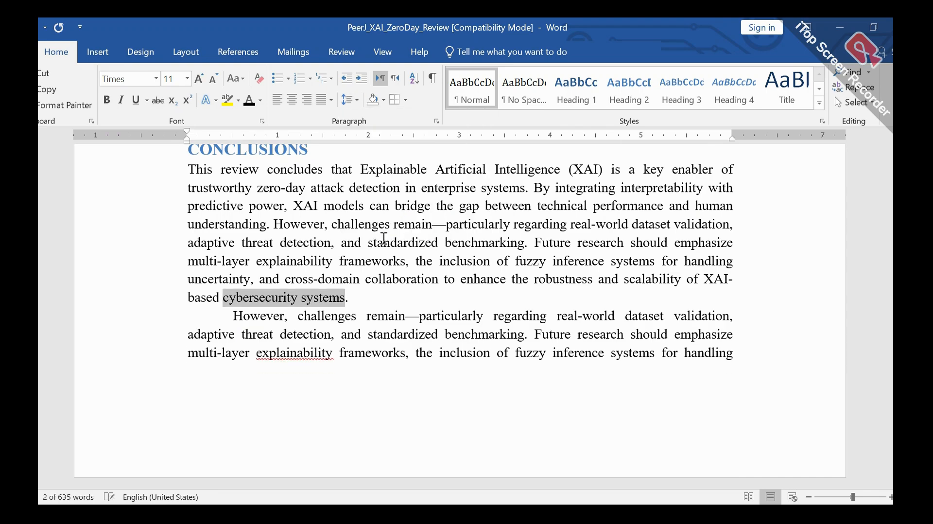
pyautogui.click(256, 305)
pyautogui.scroll(-4, 321, 329)
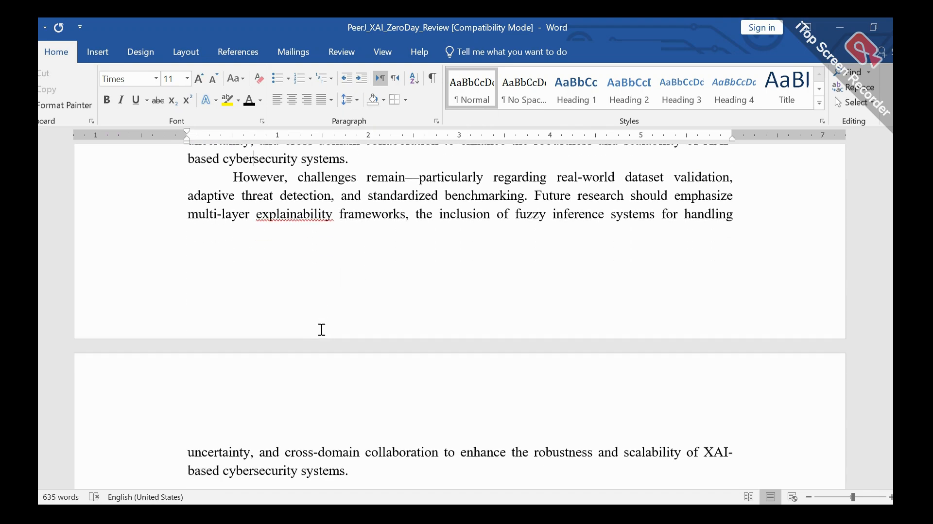
pyautogui.scroll(3, 321, 329)
pyautogui.scroll(2, 322, 329)
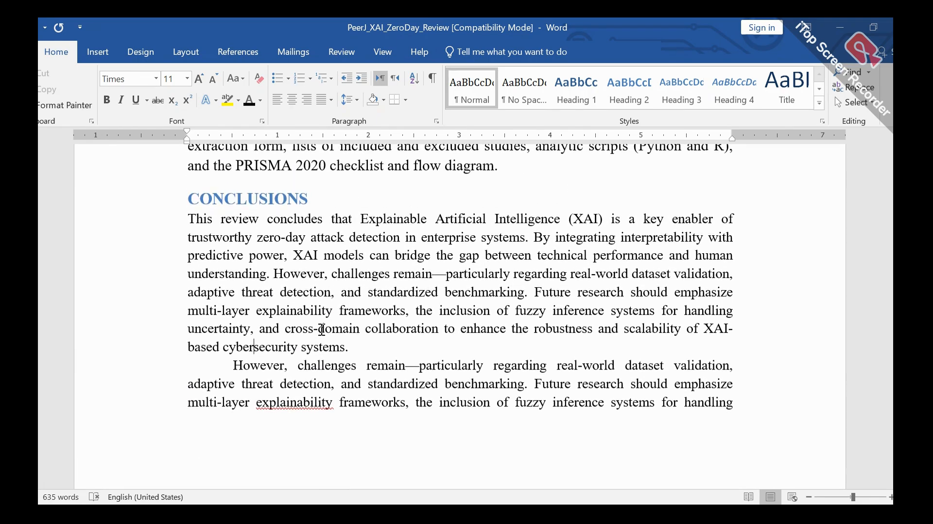